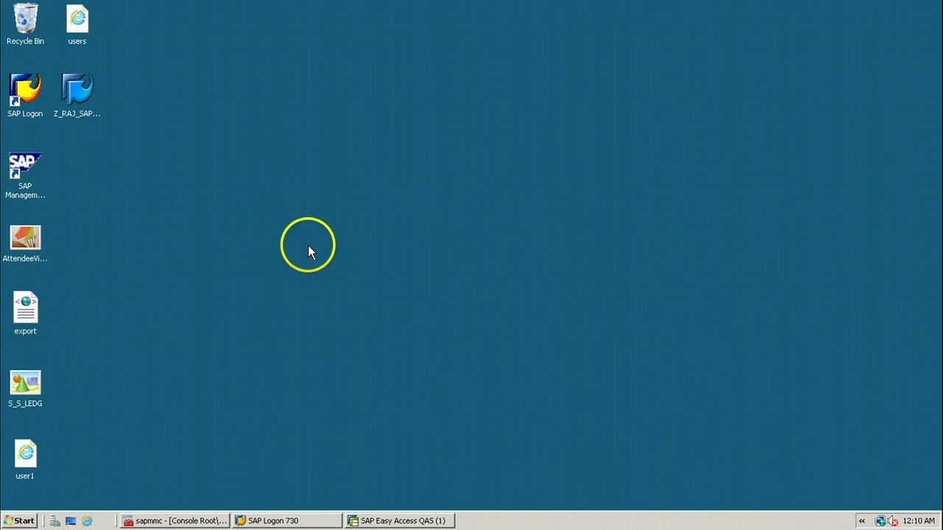
In the SAP Management Console, display QAS's instances rw7ehp1 and rw7ehp1 3.
left_click(190, 519)
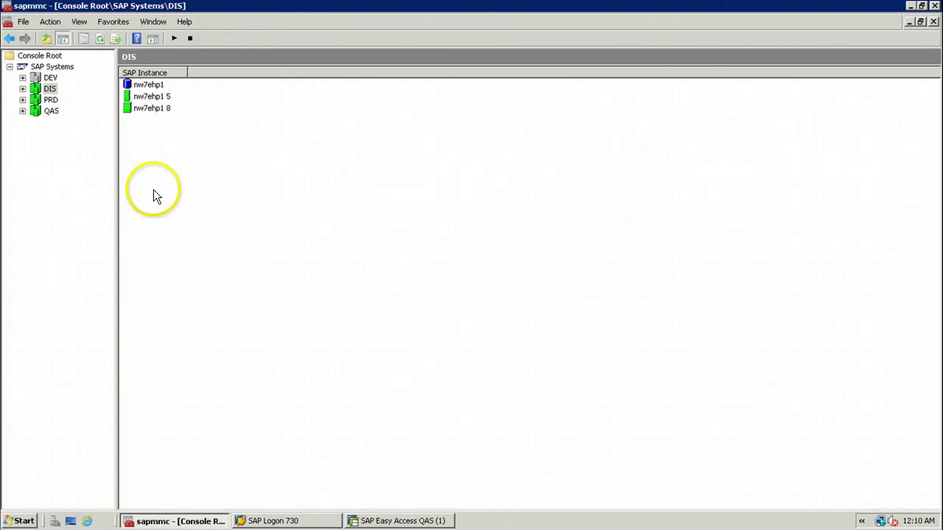
left_click(40, 101)
left_click(41, 109)
left_click(42, 102)
left_click(38, 109)
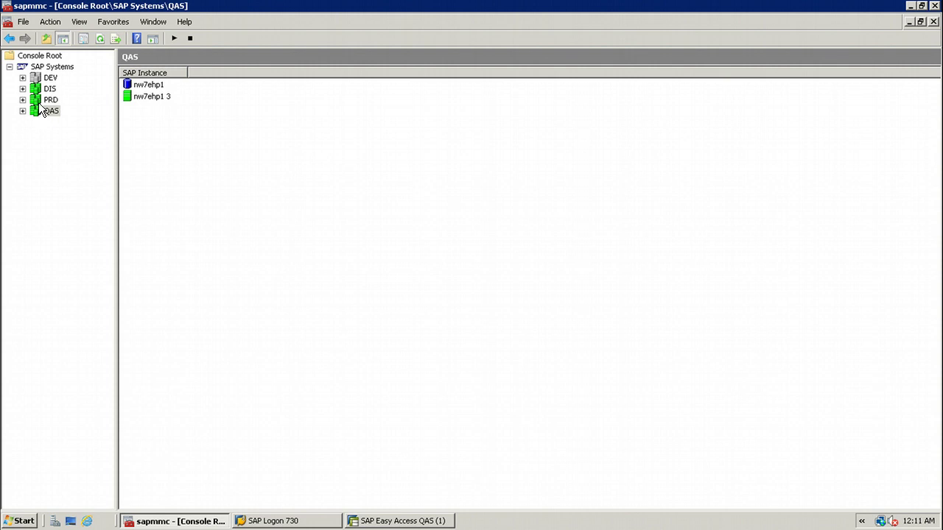
left_click(39, 90)
left_click(37, 110)
left_click(39, 89)
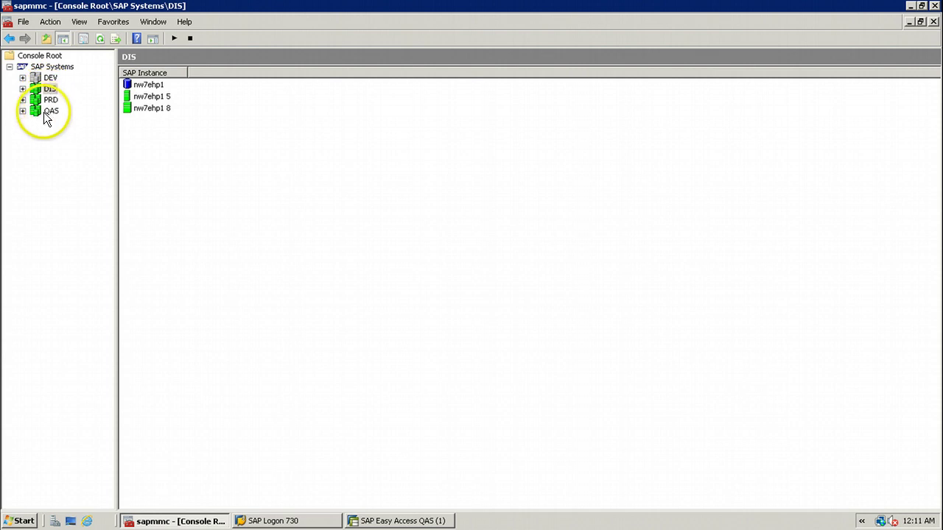
left_click(44, 110)
left_click(50, 113)
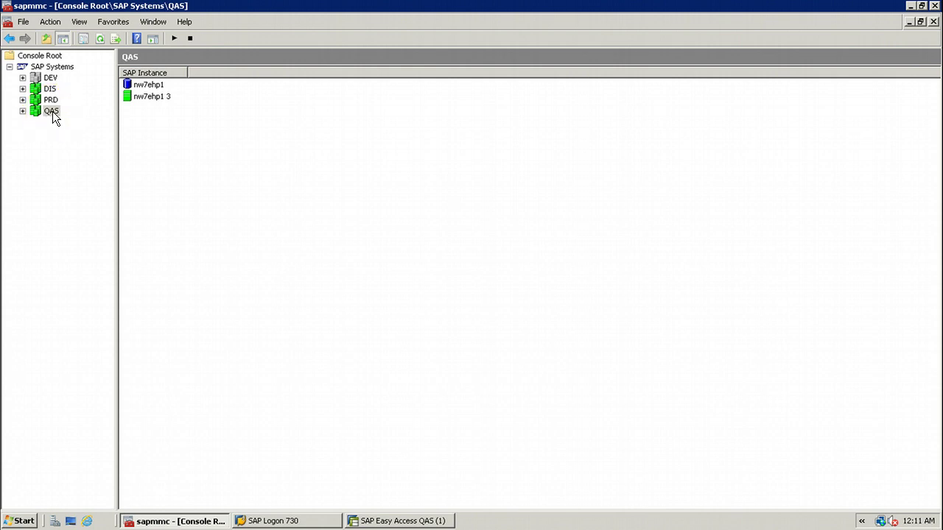
left_click(45, 111)
Log on to the QAS system in client 999 with the user name and password.
left_click(265, 521)
double_click(518, 157)
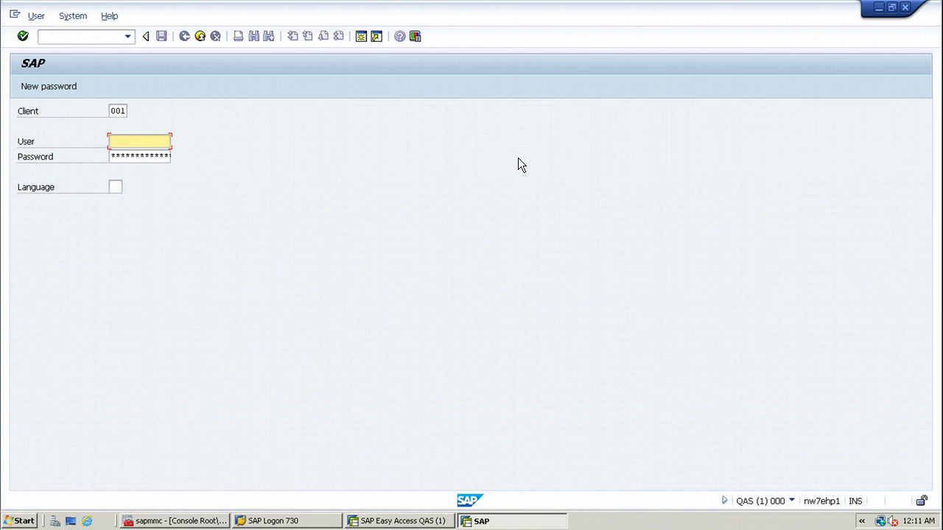
type("mal")
key("BackSpace")
key("BackSpace")
key("BackSpace")
key("shift+Tab")
type("999")
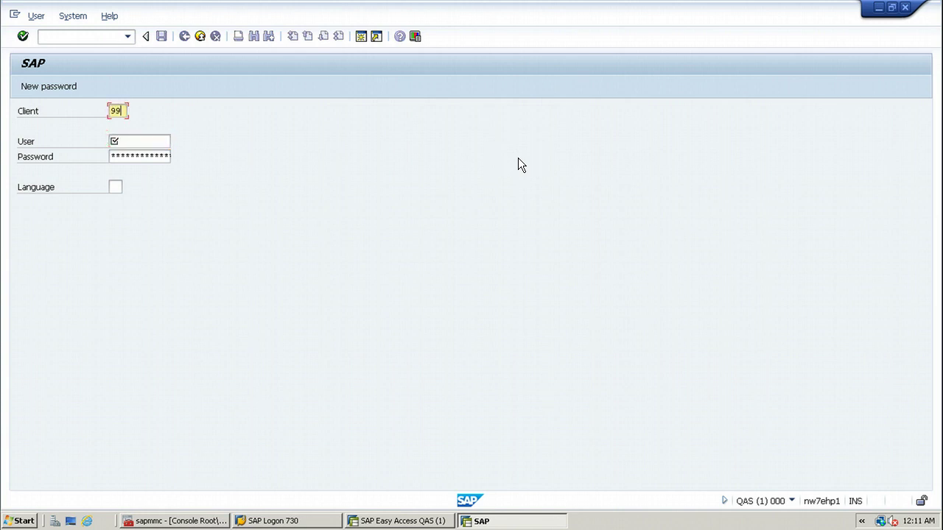
key("Tab")
type("sapuser")
key("Tab")
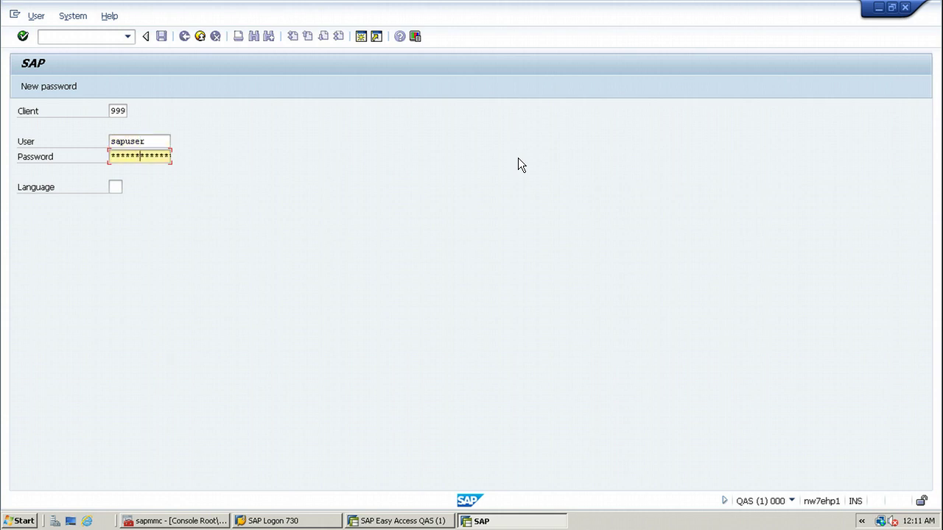
key("Return")
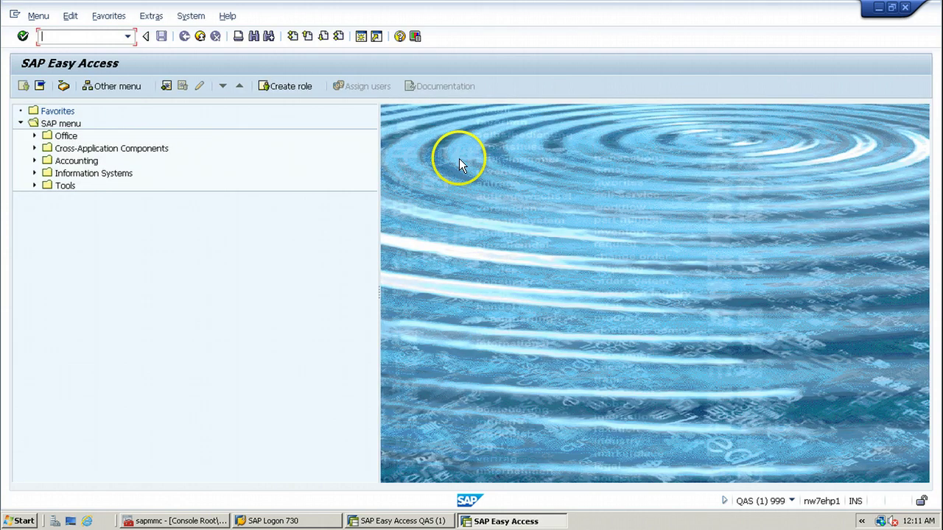
Log off from the QAS session via System > Log off and confirm.
left_click(191, 16)
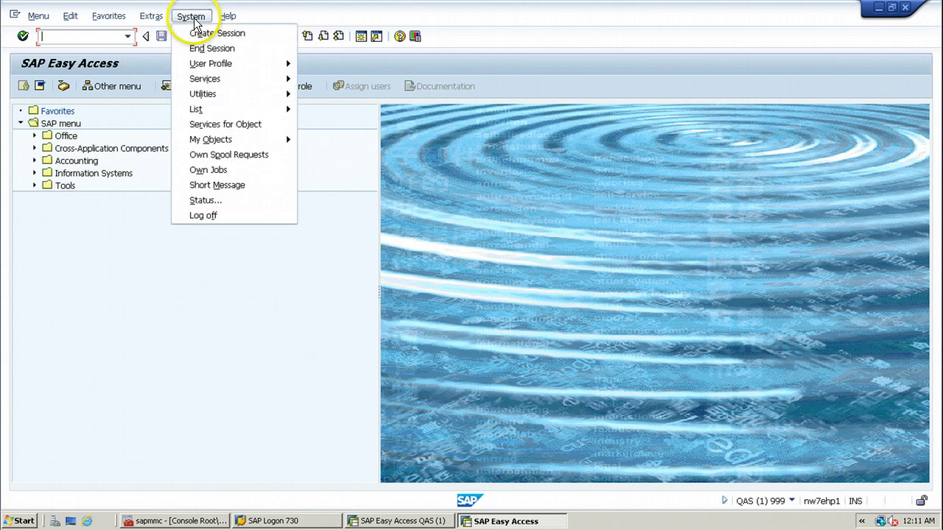
left_click(201, 214)
left_click(135, 257)
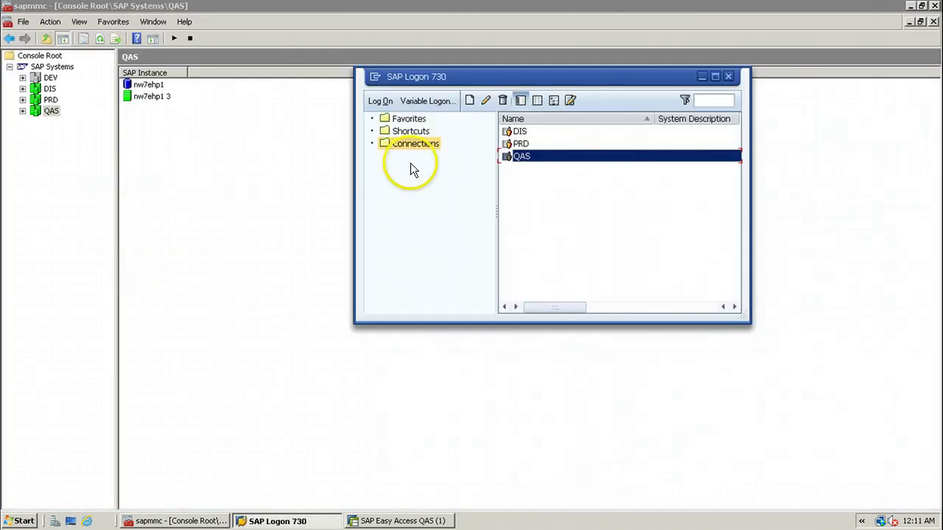
Log on to DIS client 001 with the user name and password.
left_click(519, 132)
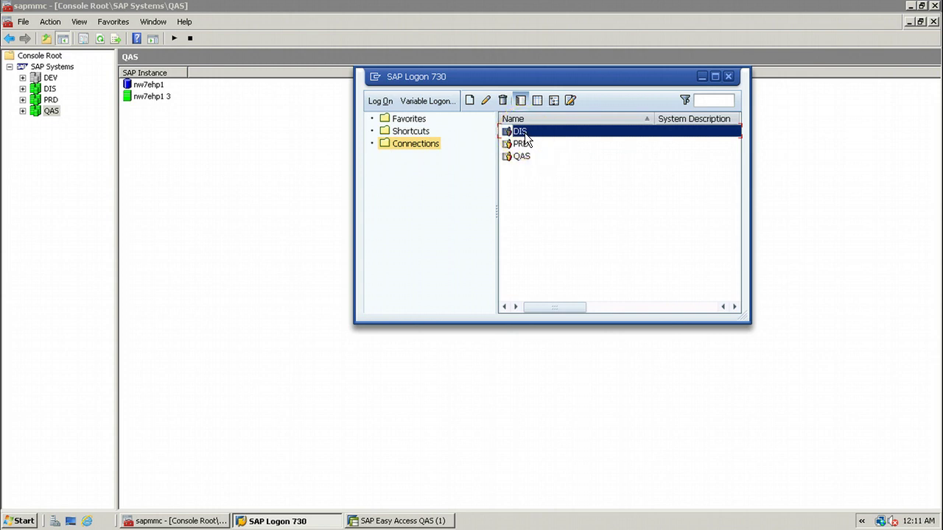
double_click(525, 135)
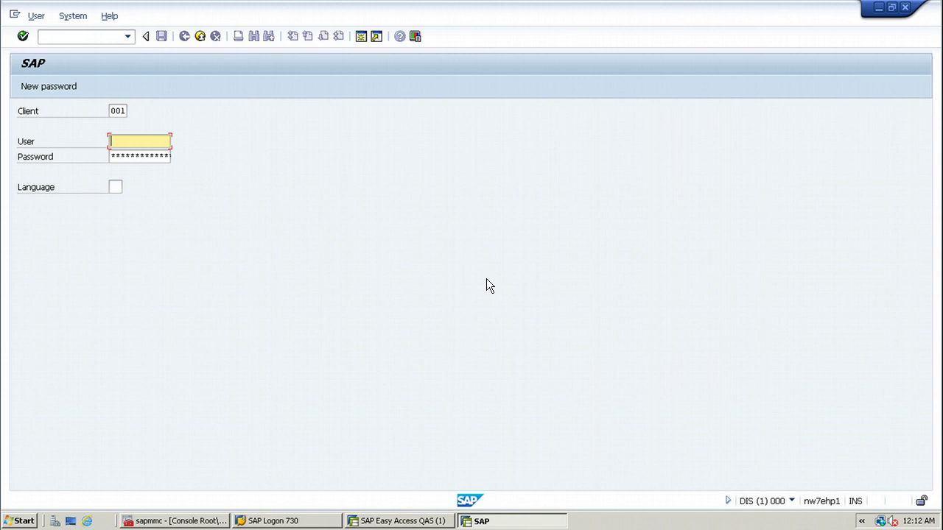
type("ddic")
key("Tab")
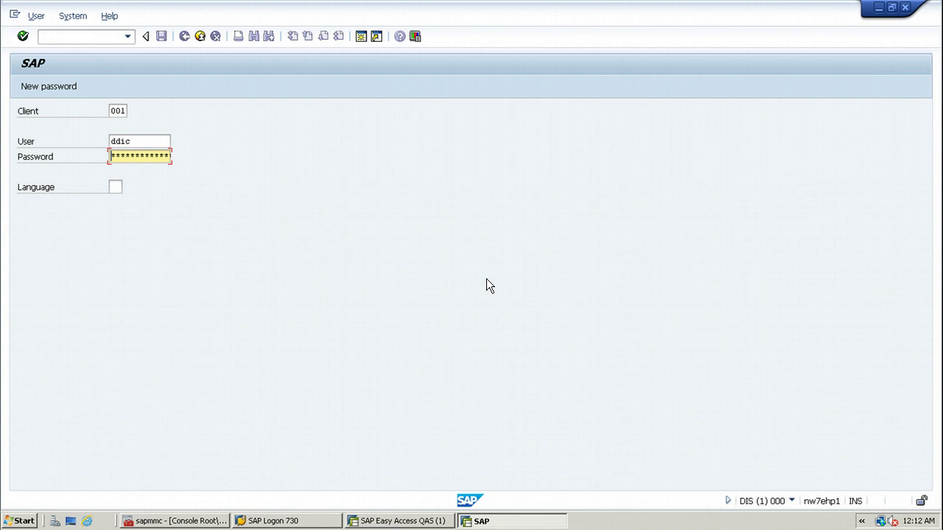
key("Return")
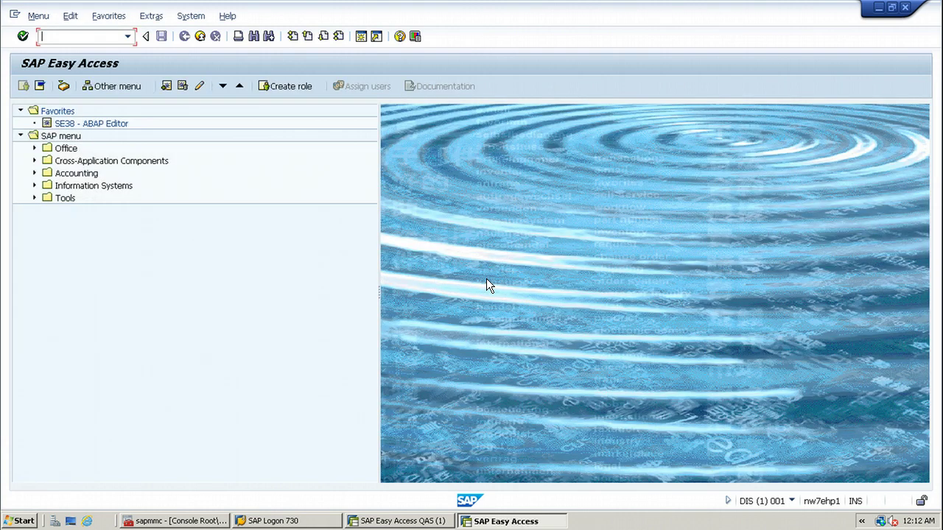
Launch SM59 RFC Destinations from Tools > Administration > Administration > Network.
left_click(34, 197)
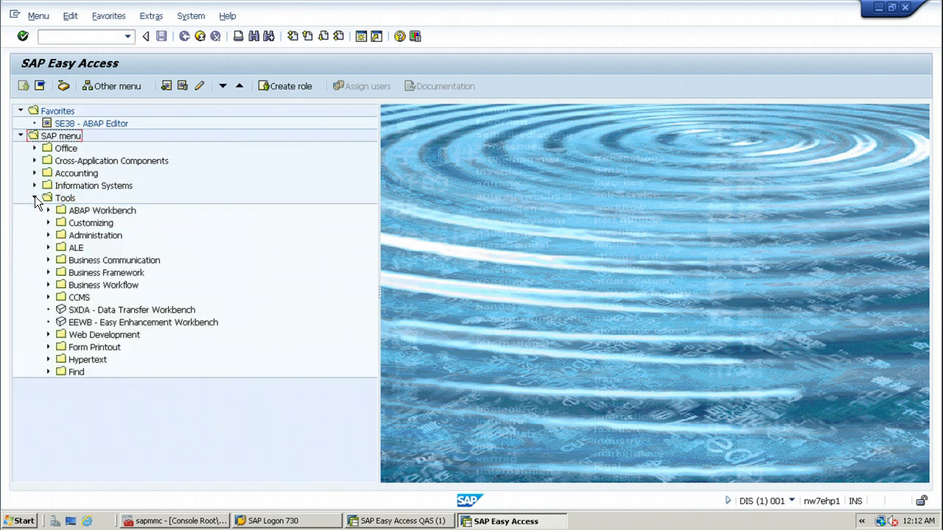
left_click(48, 235)
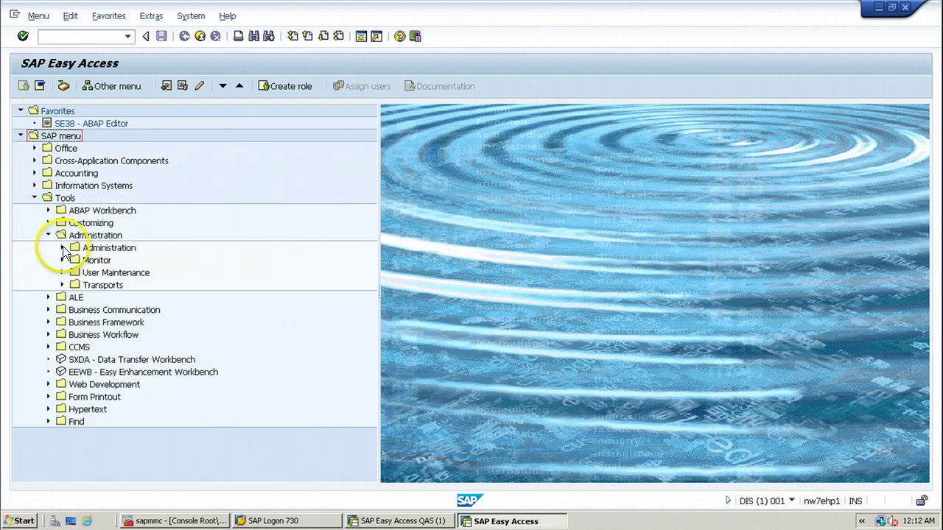
left_click(63, 248)
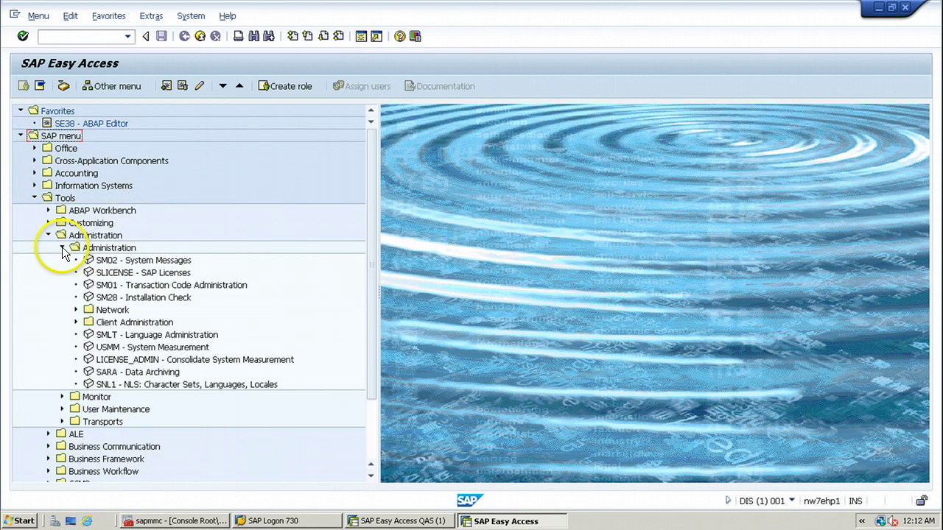
left_click(76, 310)
left_click(125, 335)
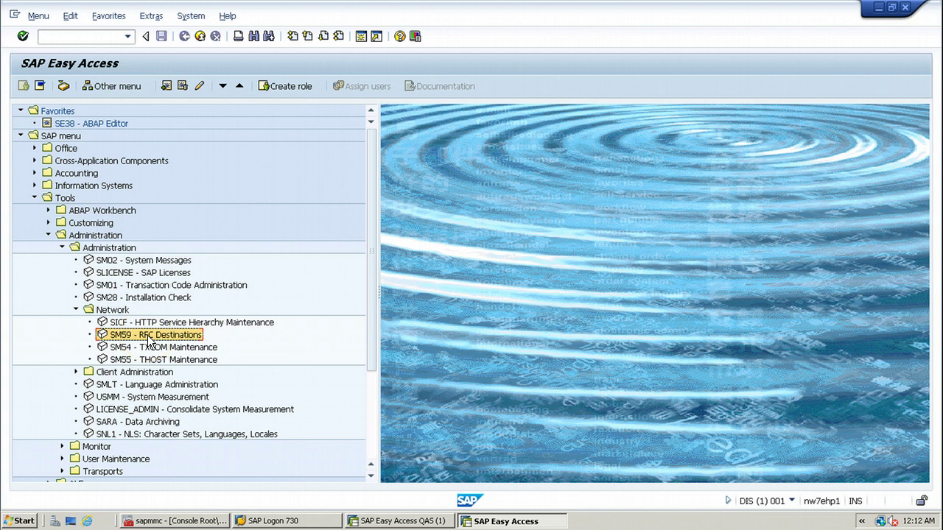
double_click(148, 336)
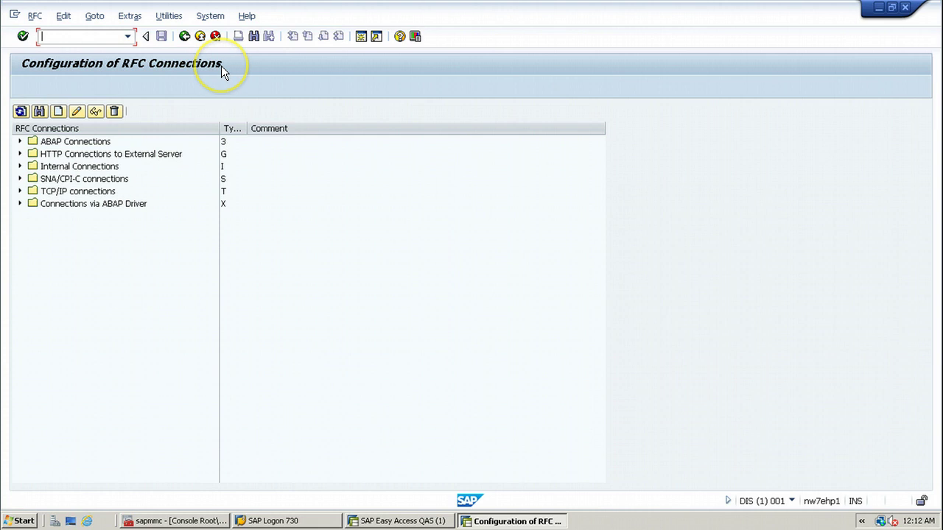
Expand ABAP Connections and create a new RFC destination.
left_click(20, 142)
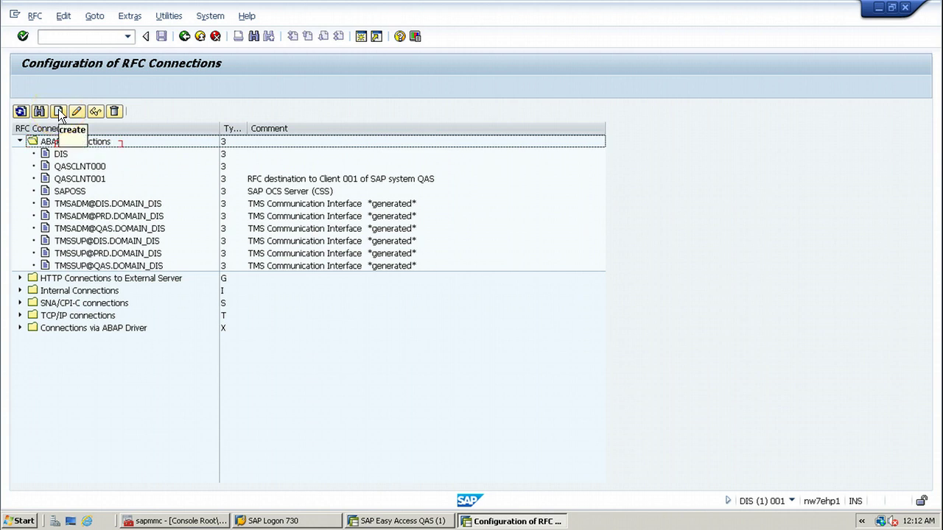
left_click(58, 111)
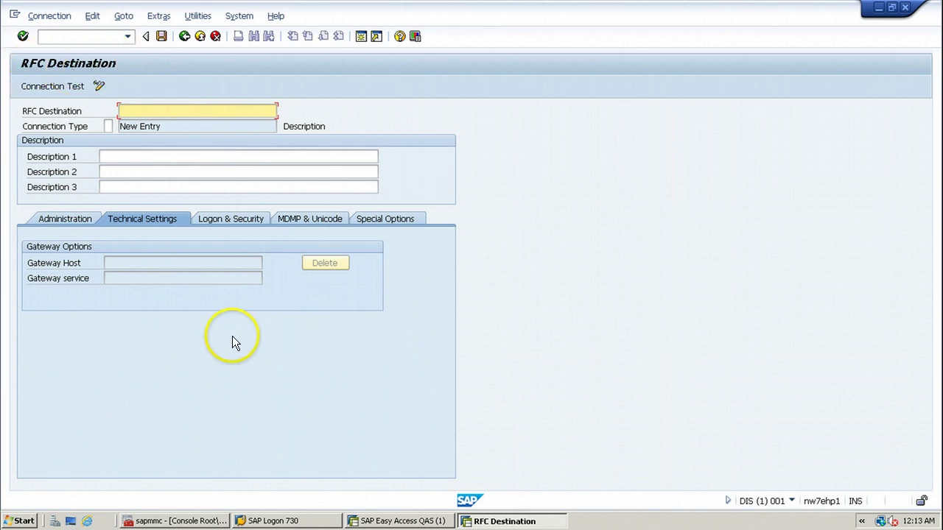
Enter QASCLNT999 as the RFC Destination name.
left_click(129, 112)
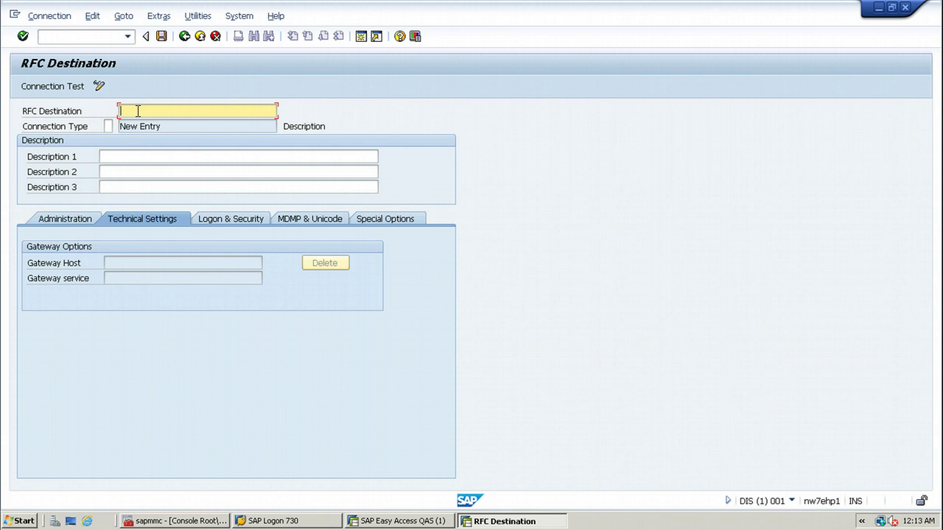
type("QASCLNT999")
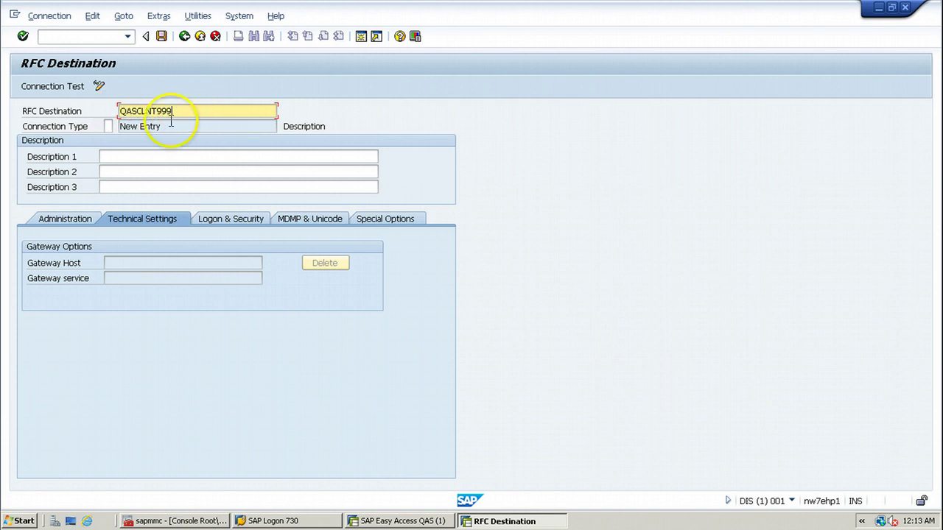
left_click(107, 126)
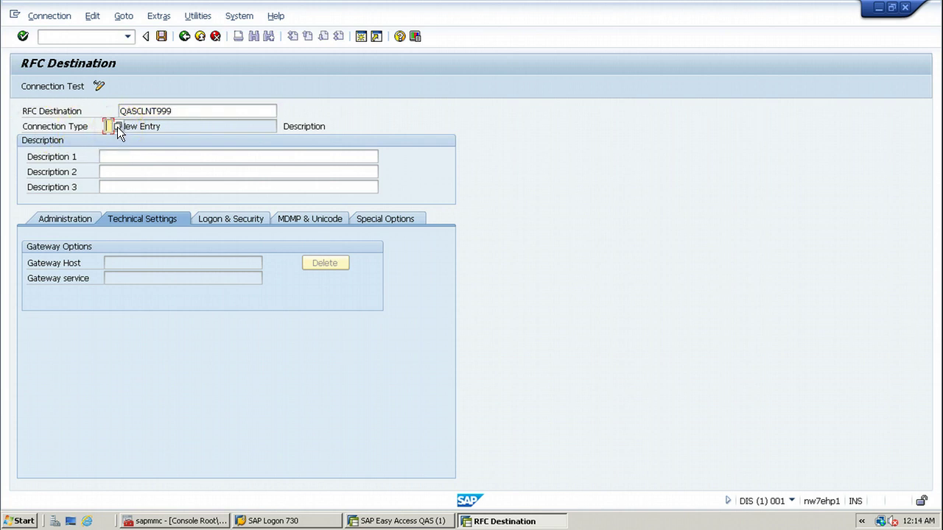
Set connection type 3, Connection to ABAP System, from the search help list.
left_click(117, 126)
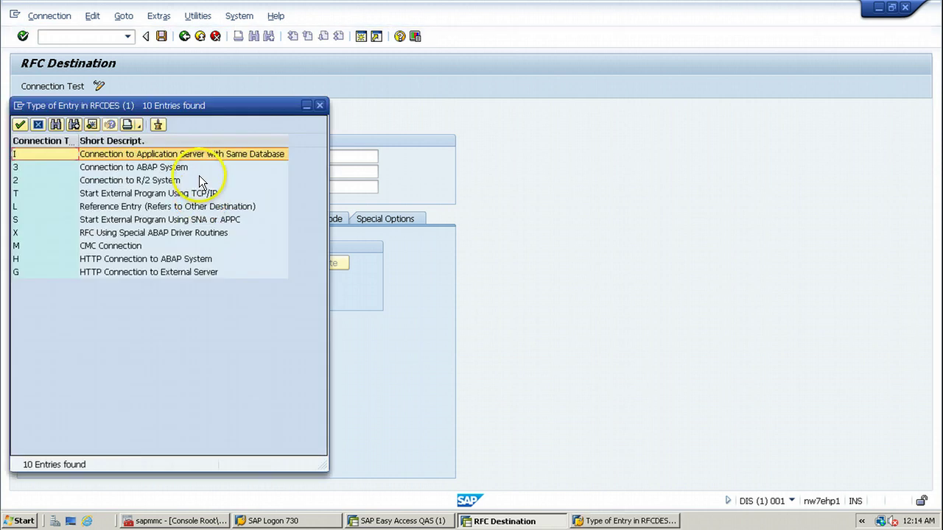
left_click(26, 169)
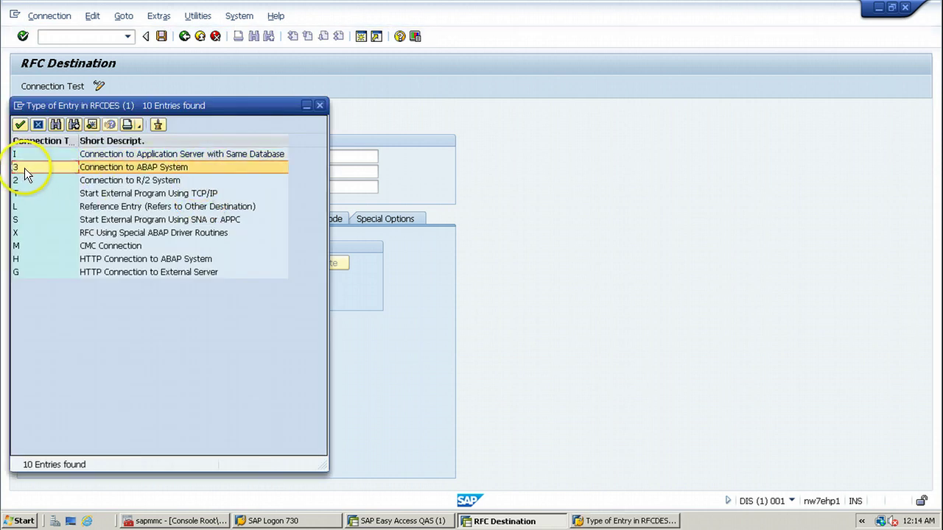
double_click(132, 172)
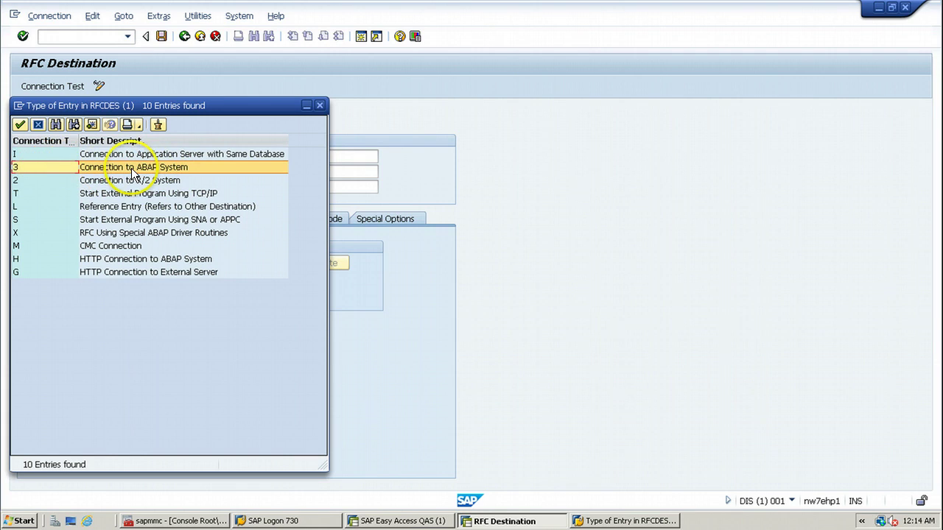
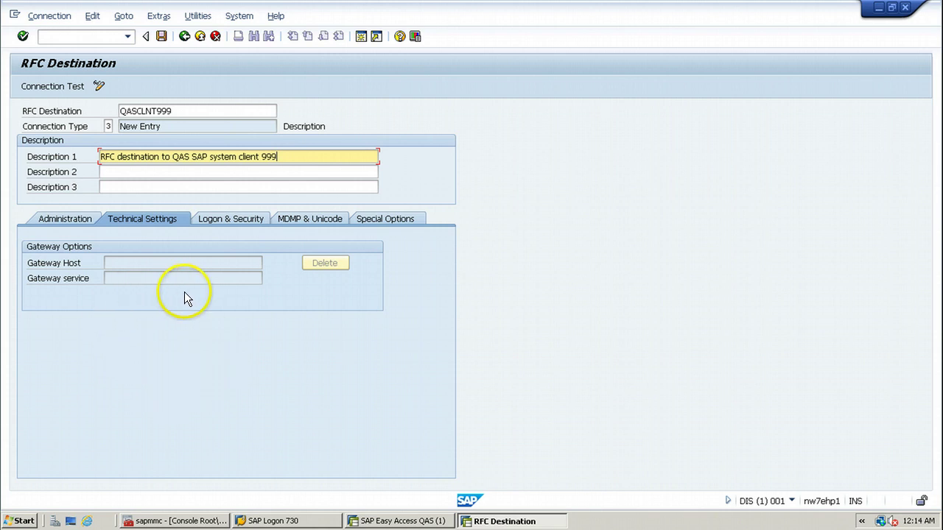
Save QASCLNT999, enter target host nw7ehp1, and bring up the SAP Management Console.
left_click(161, 36)
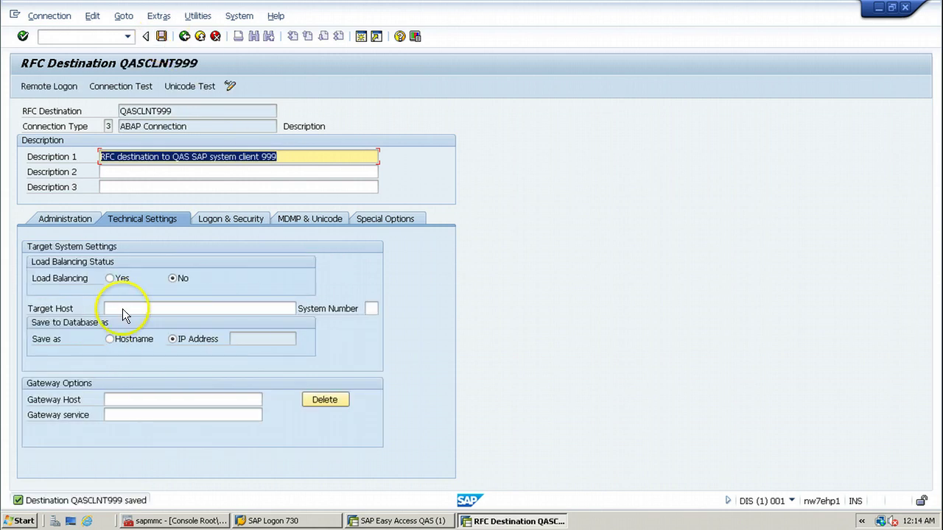
left_click(122, 309)
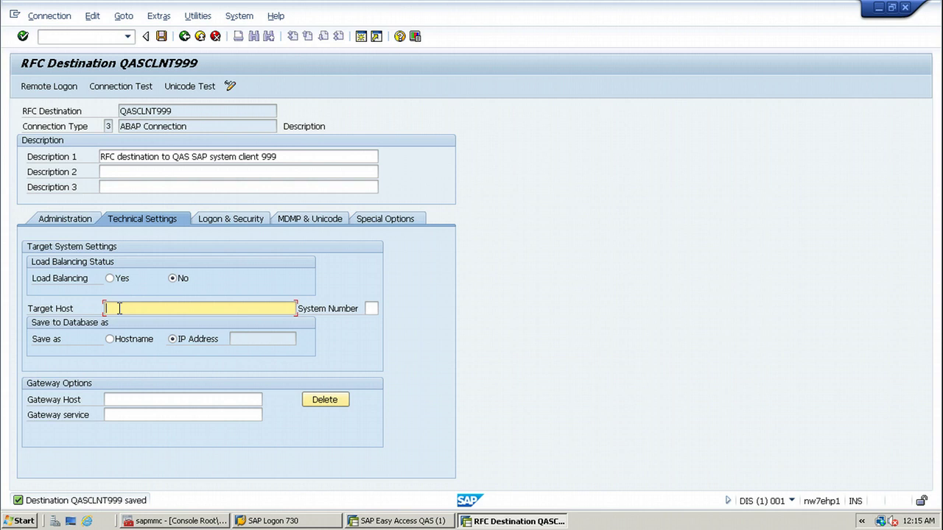
type("nw7ehp1")
left_click(167, 521)
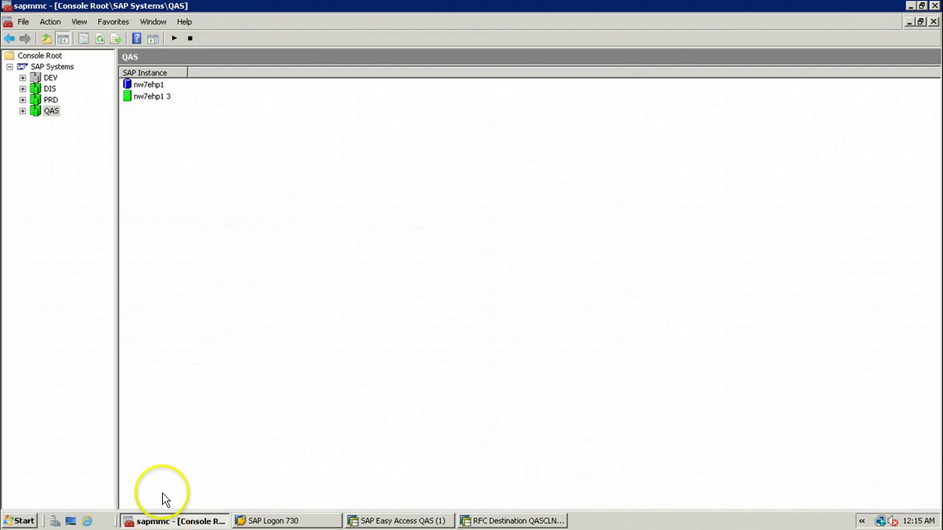
Check QAS's instances nw7ehp1 and nw7ehp1 3 in the console, then return to the RFC destination.
left_click(23, 111)
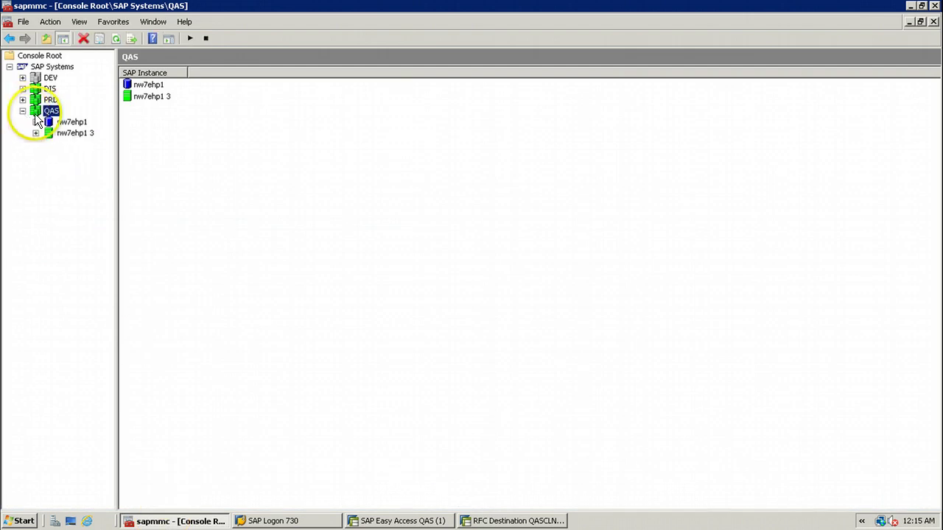
left_click(70, 123)
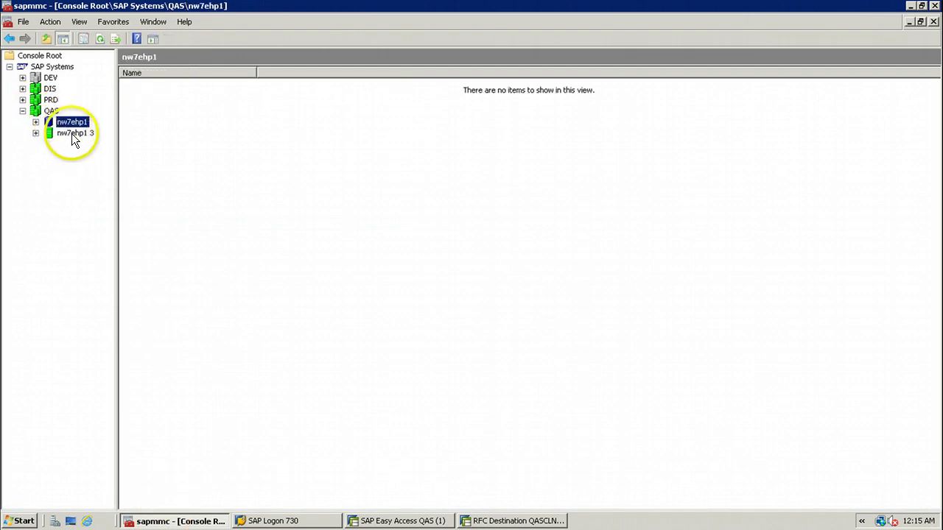
left_click(73, 134)
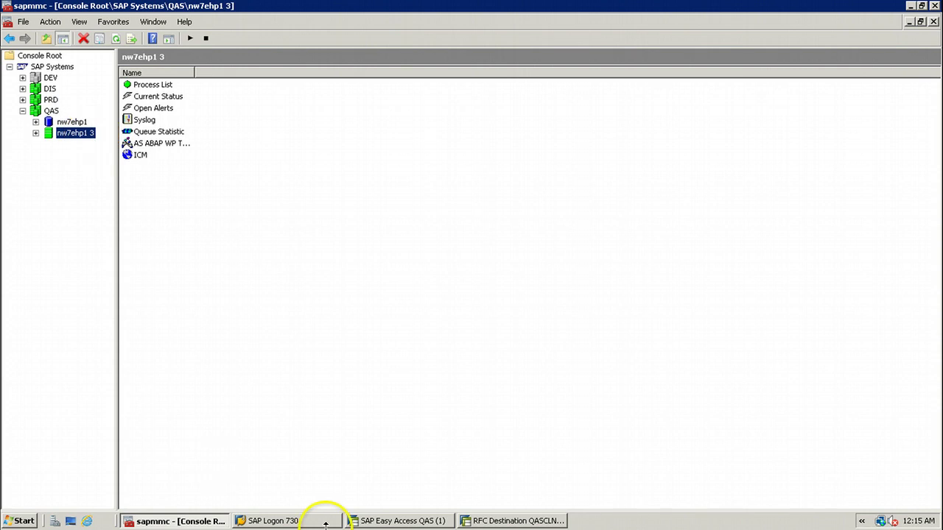
left_click(508, 521)
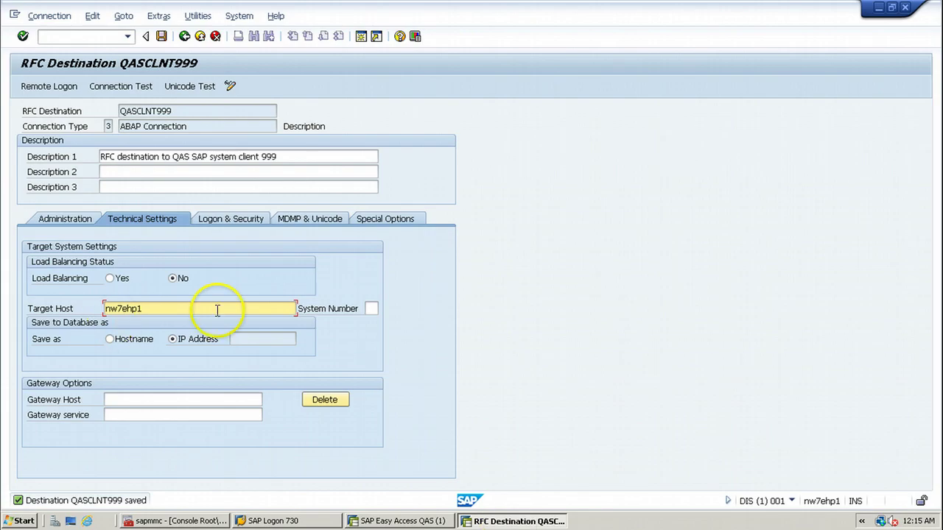
Set system number 03 and store the target host by IP address rather than hostname.
left_click(373, 308)
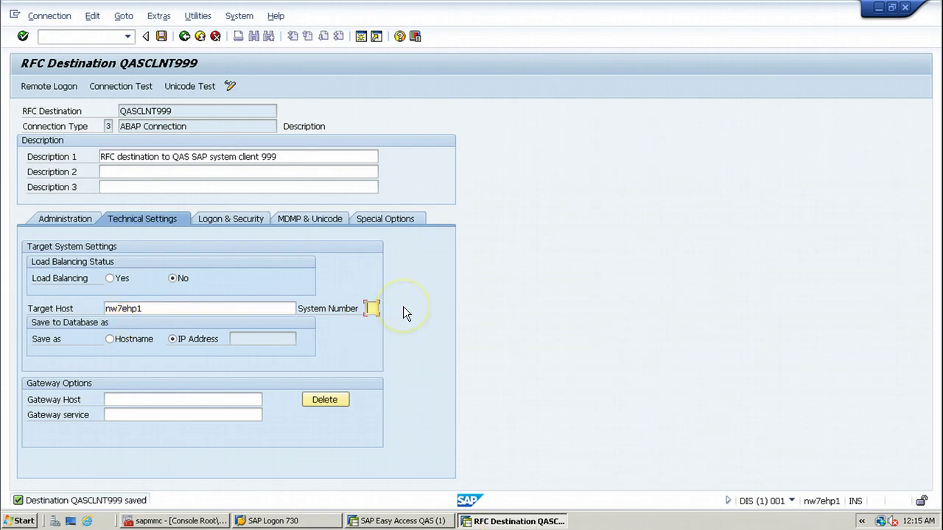
type("03")
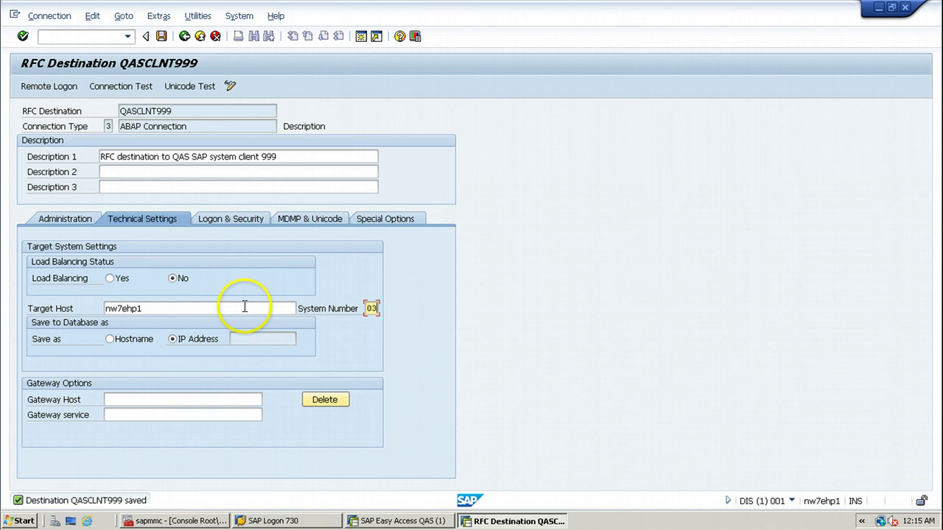
left_click(109, 342)
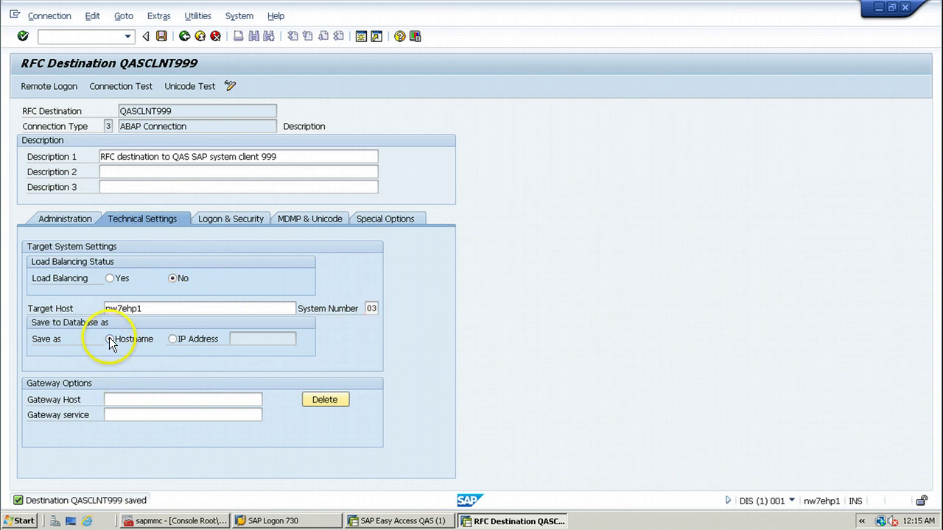
left_click(174, 339)
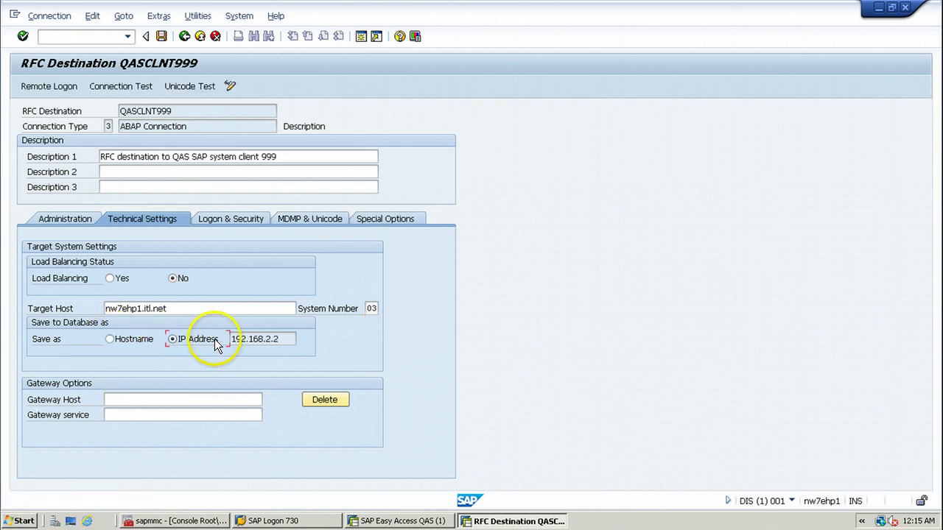
left_click(109, 340)
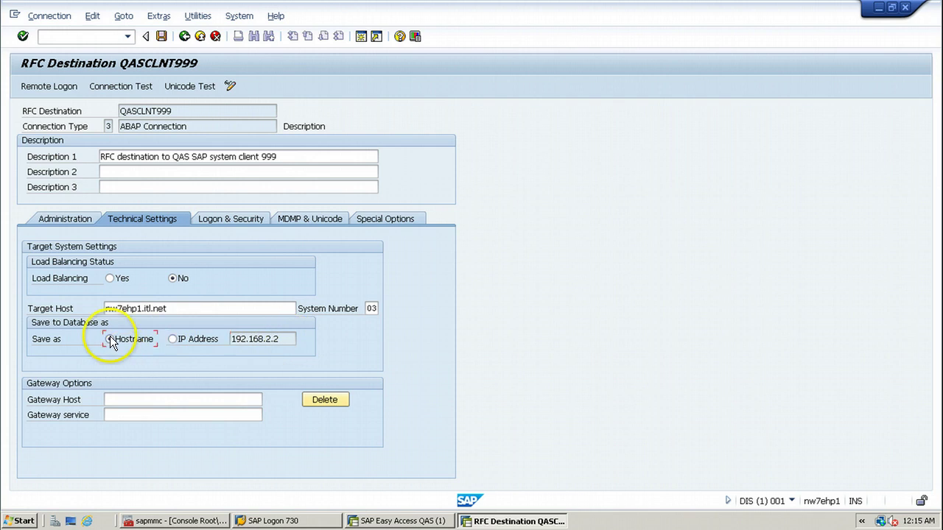
left_click(173, 339)
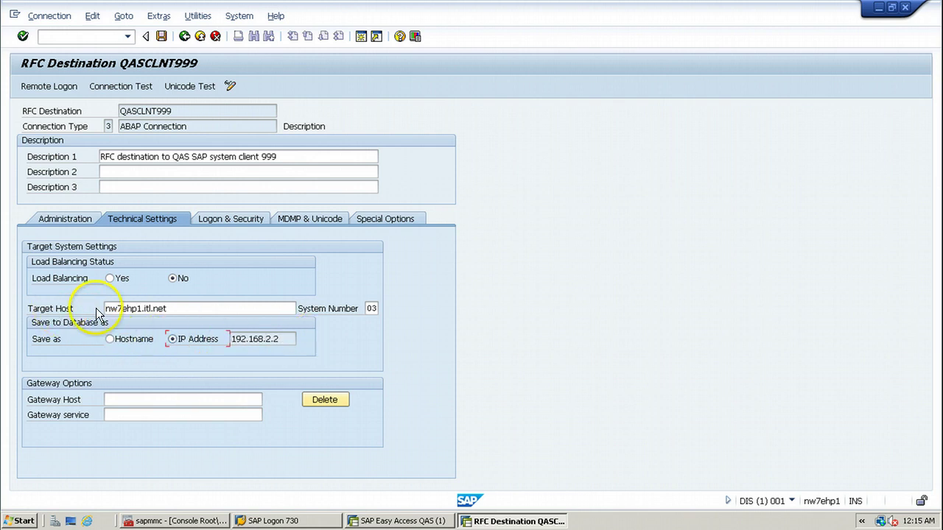
left_click(181, 308)
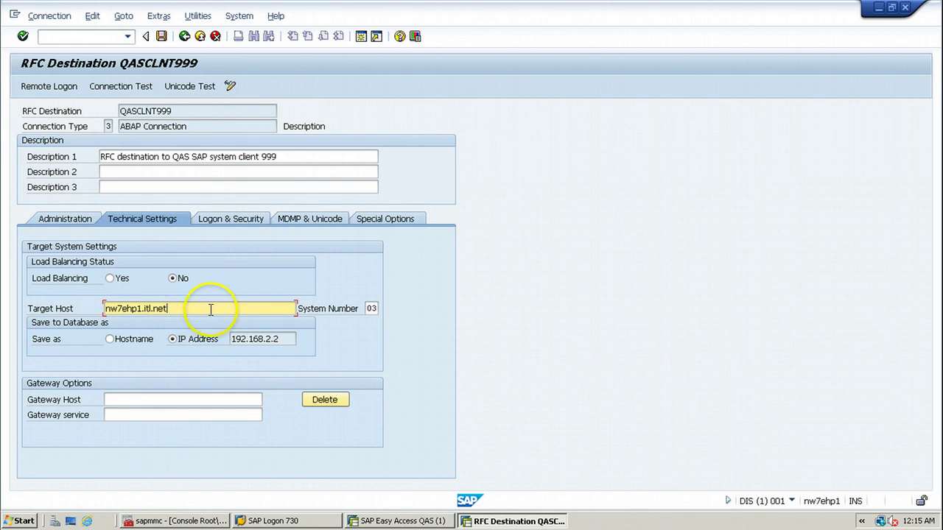
Save QASCLNT999 and confirm the connection test logs on in 3 msec, then go back.
left_click(162, 36)
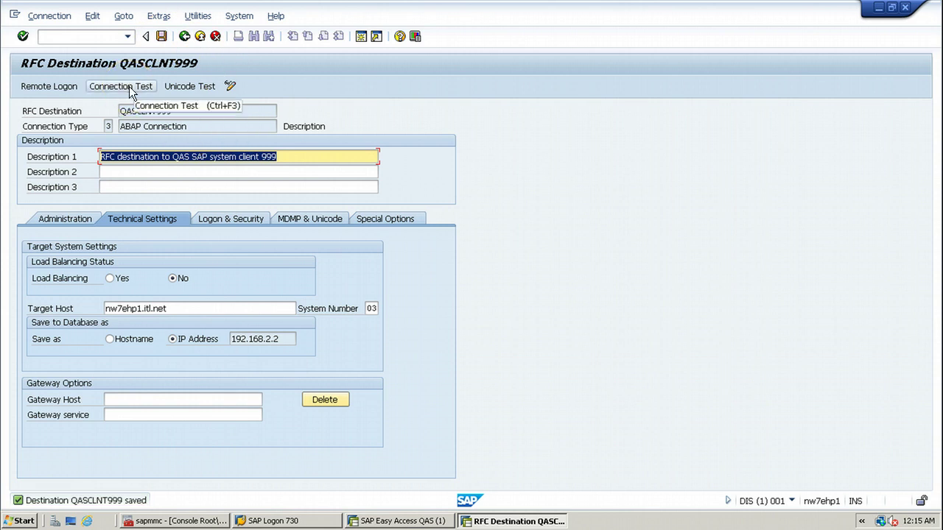
left_click(129, 86)
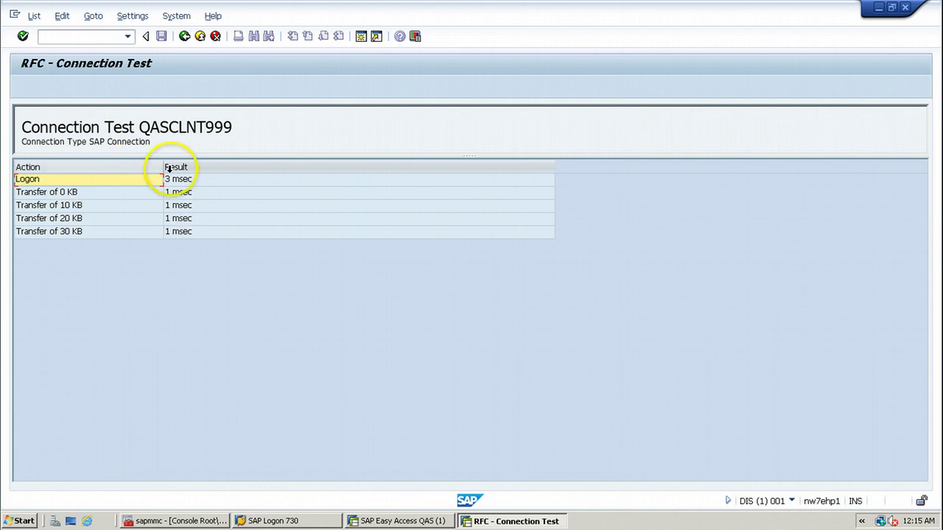
left_click(184, 37)
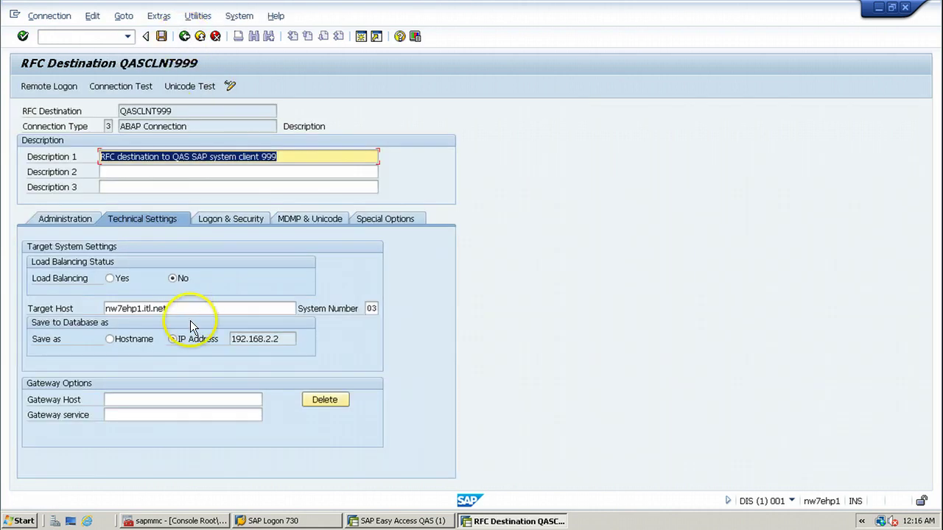
Change the target host to nw7ehp11.itl.net.
left_click(220, 310)
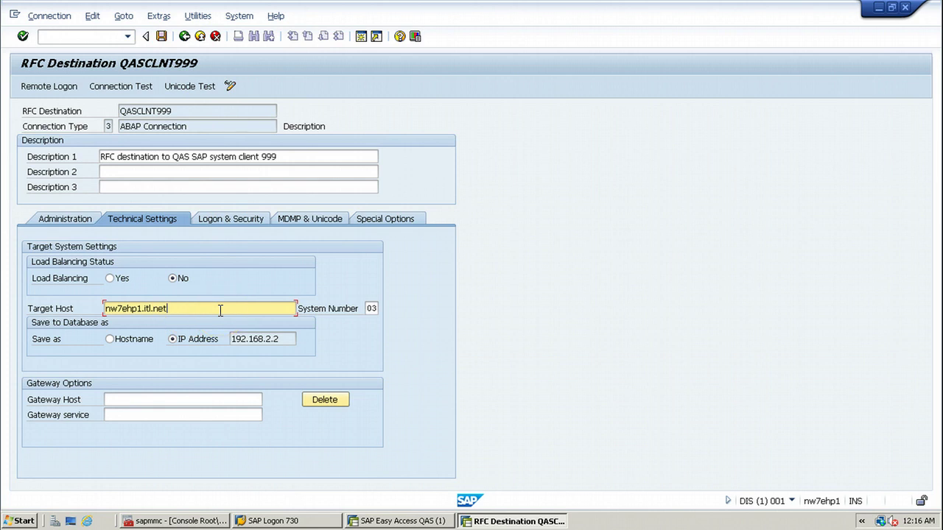
type("1")
left_click(182, 309)
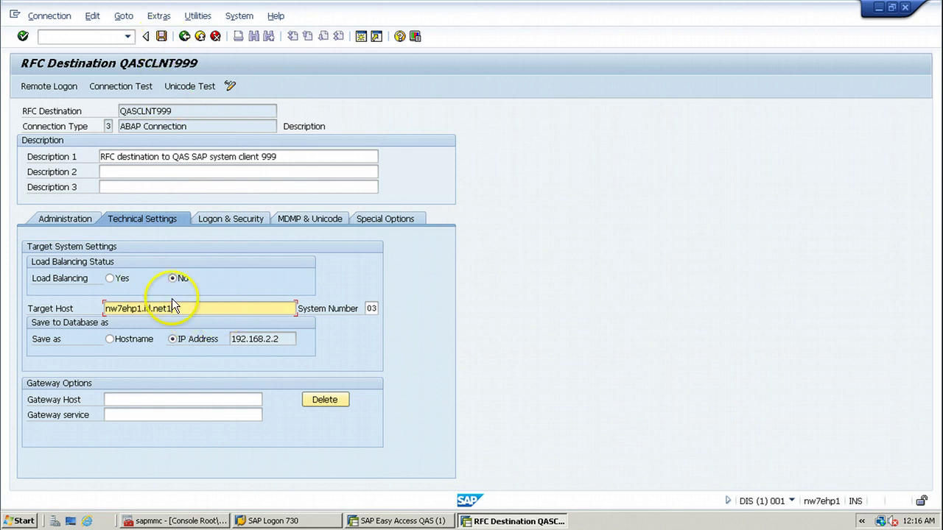
key("BackSpace")
left_click(141, 308)
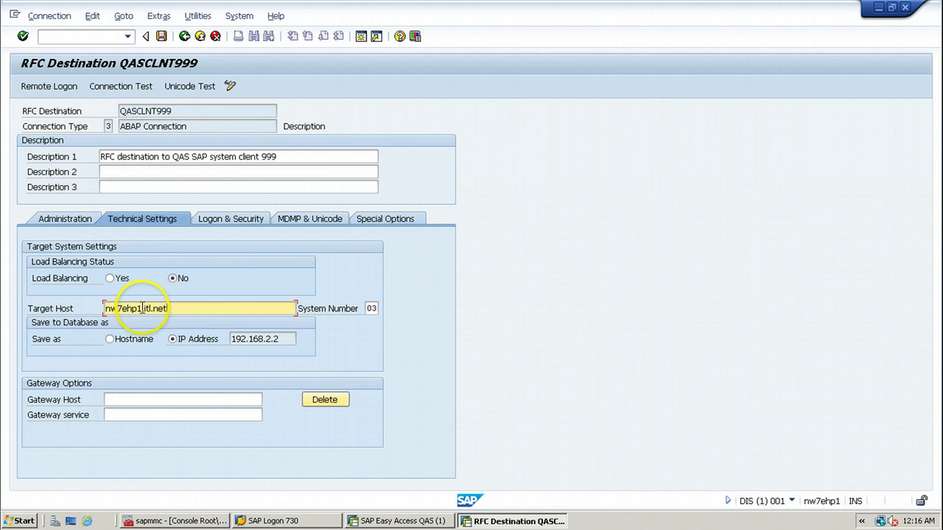
type("1")
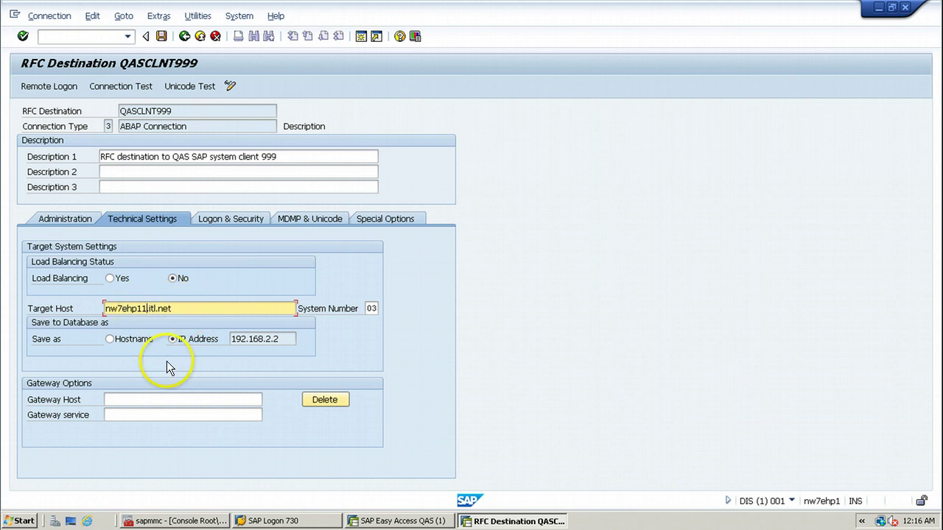
Save and run the connection test, which fails with an unknown hostname, then go back.
left_click(162, 36)
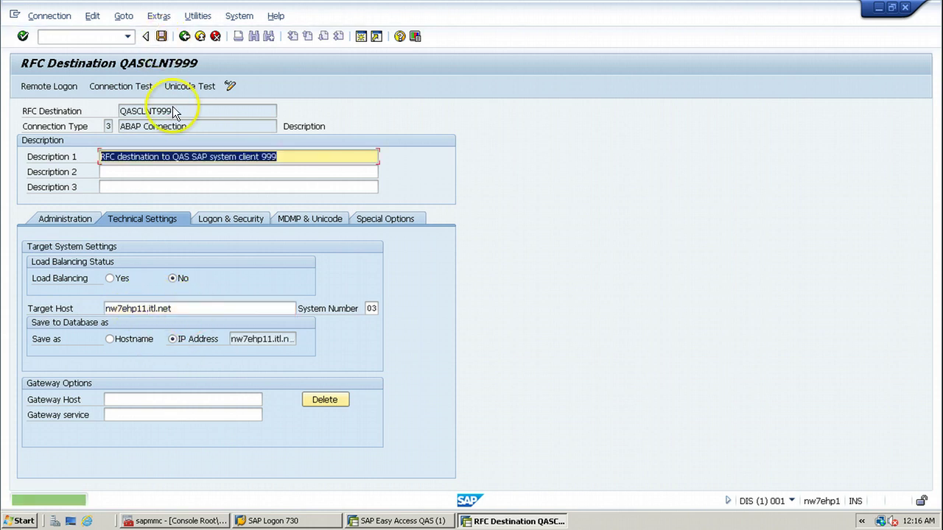
left_click(129, 87)
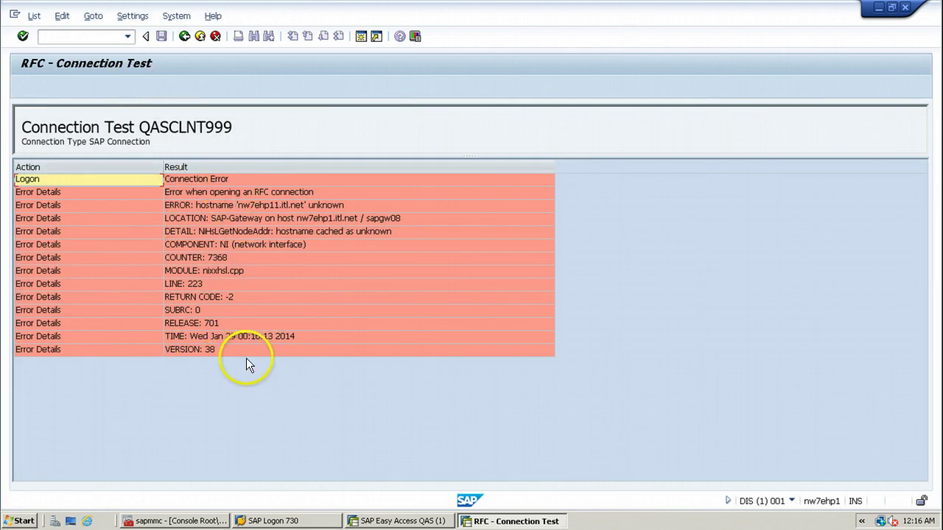
left_click(185, 36)
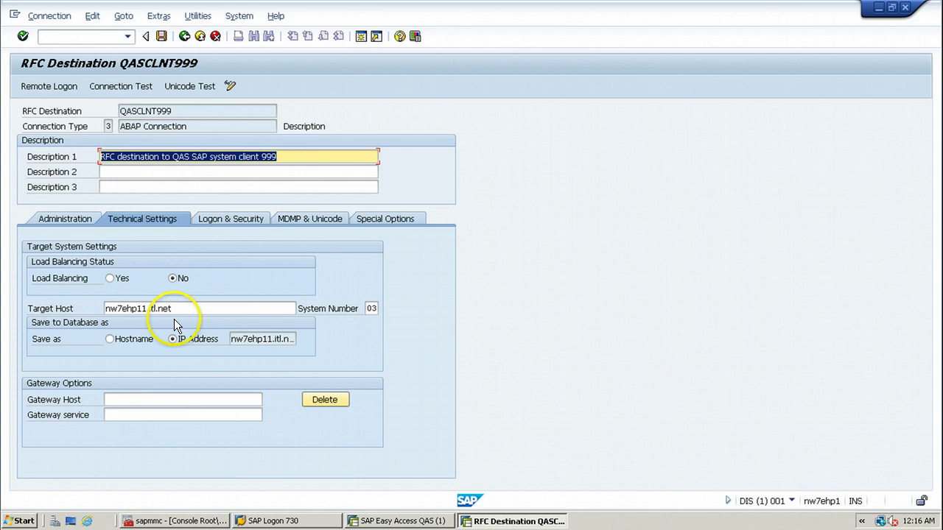
Correct the target host back to nw7ehp1.itl.net and save.
left_click(147, 309)
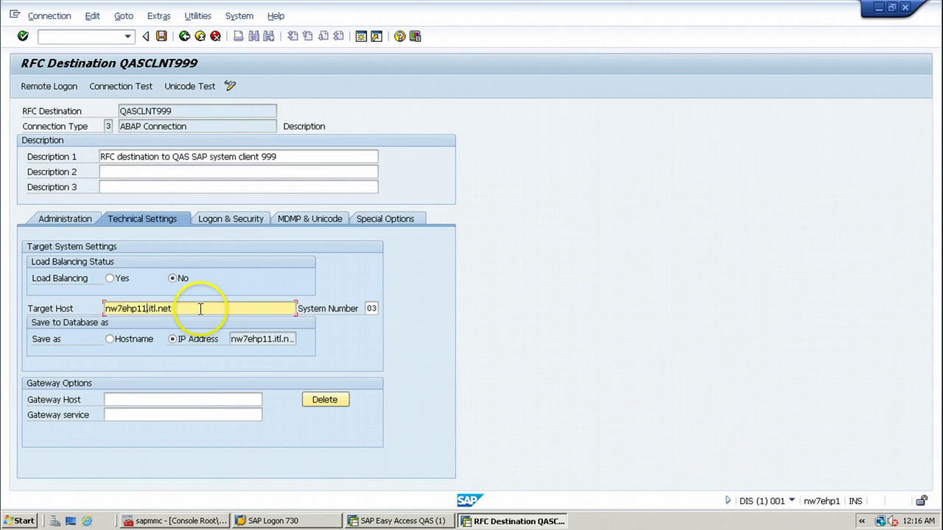
key("BackSpace")
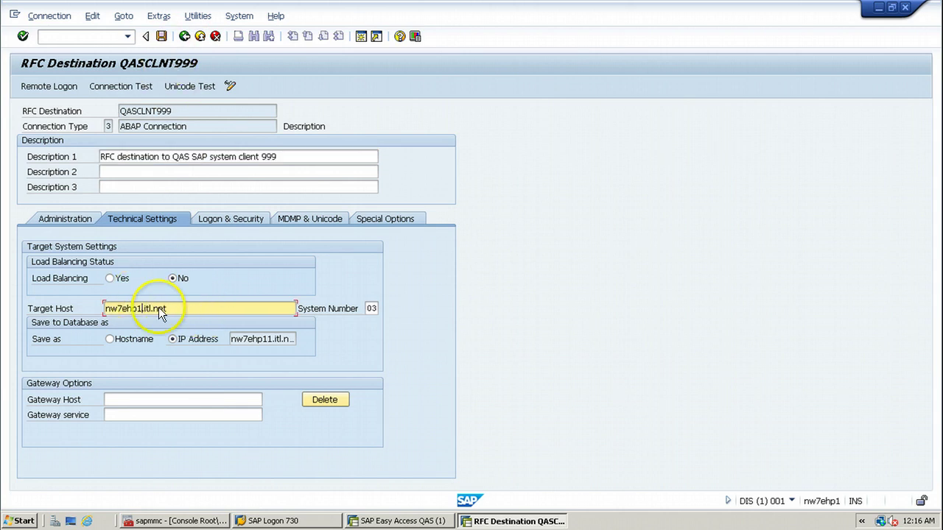
type(".")
left_click(161, 36)
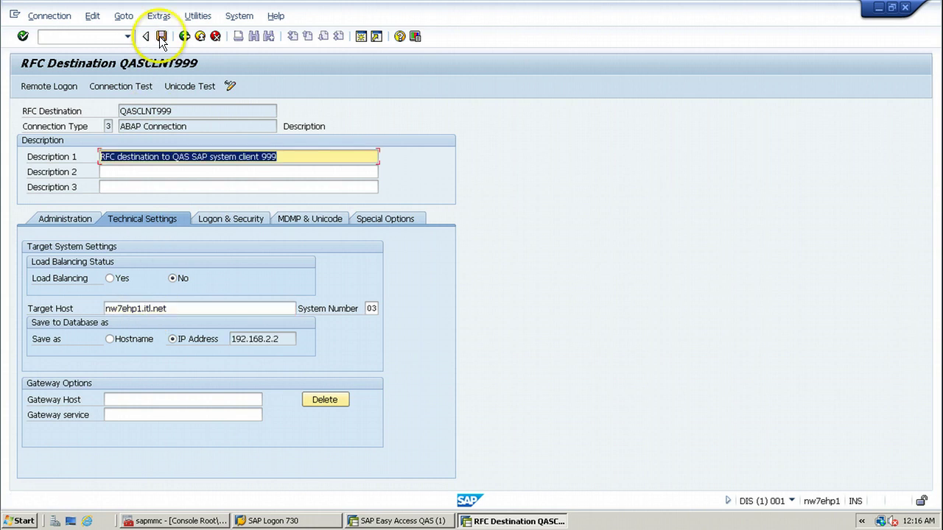
Confirm the connection test succeeds, then show the Logon & Security settings.
left_click(127, 88)
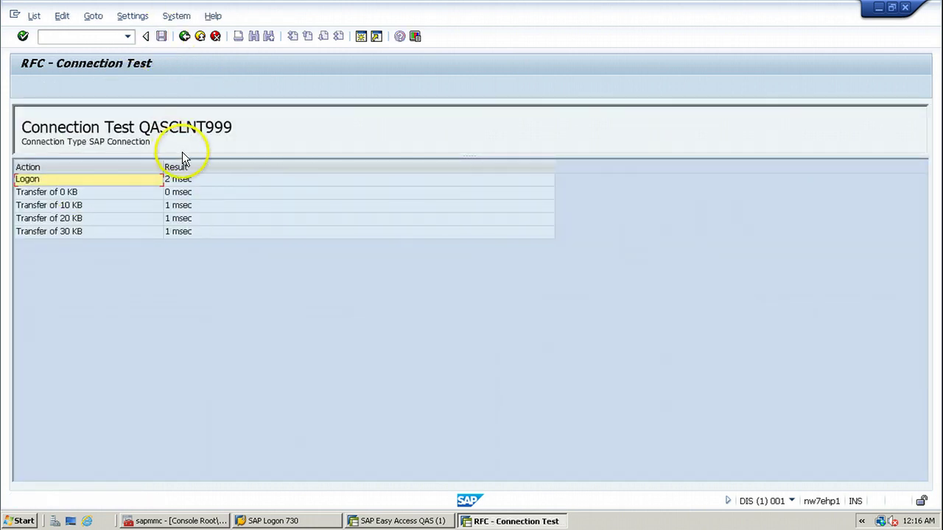
left_click(184, 38)
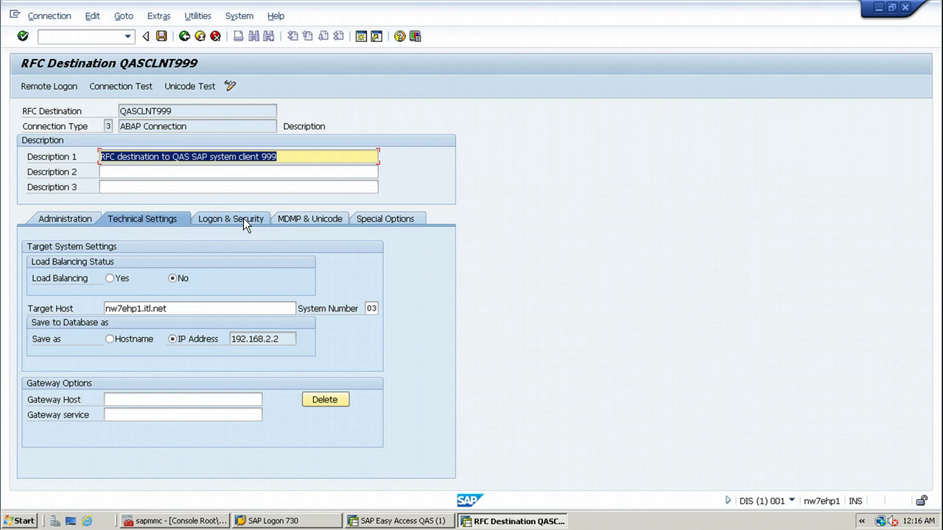
left_click(243, 221)
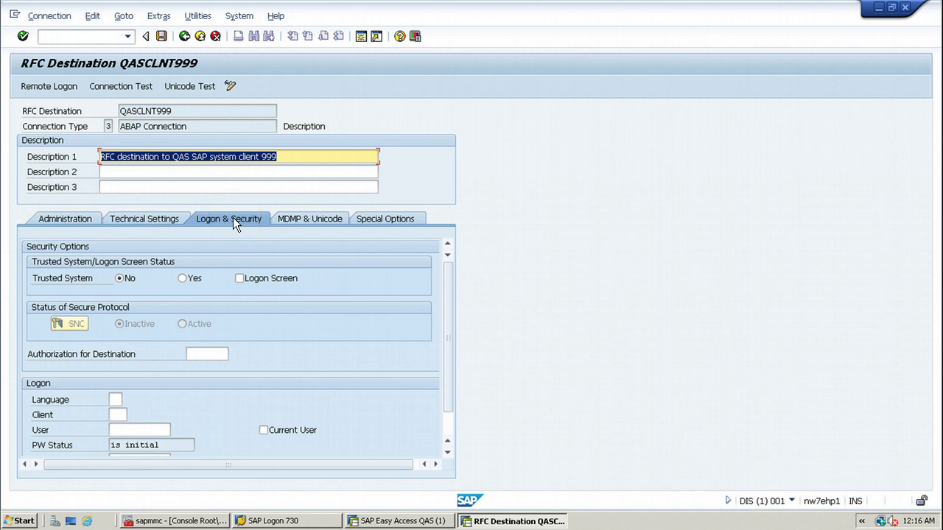
Enter logon client 999, the logon user name and its password.
left_click(118, 415)
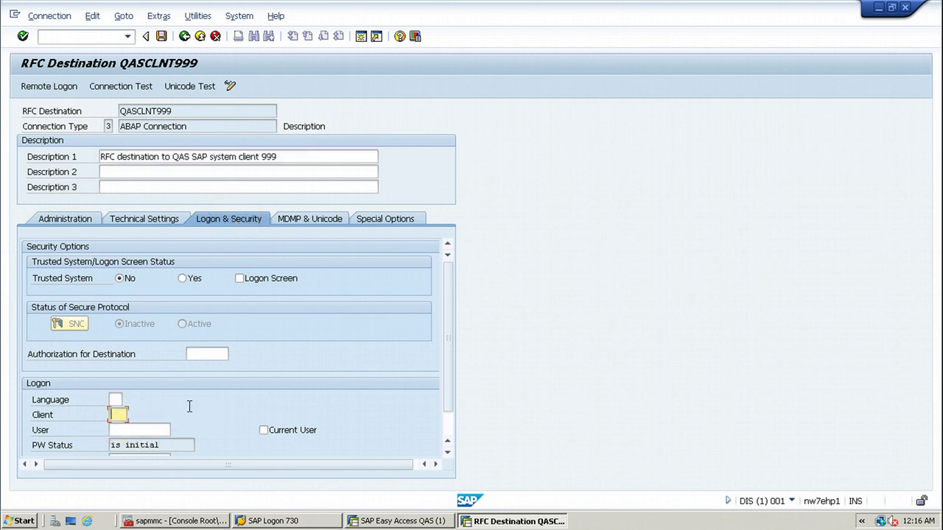
type("999")
key("Tab")
type("sapuser")
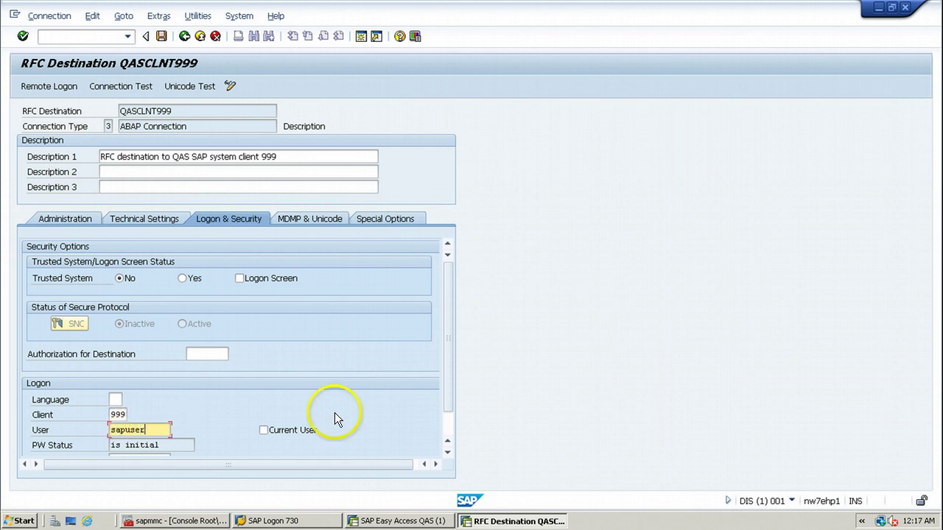
scroll(309, 405, "down", 1)
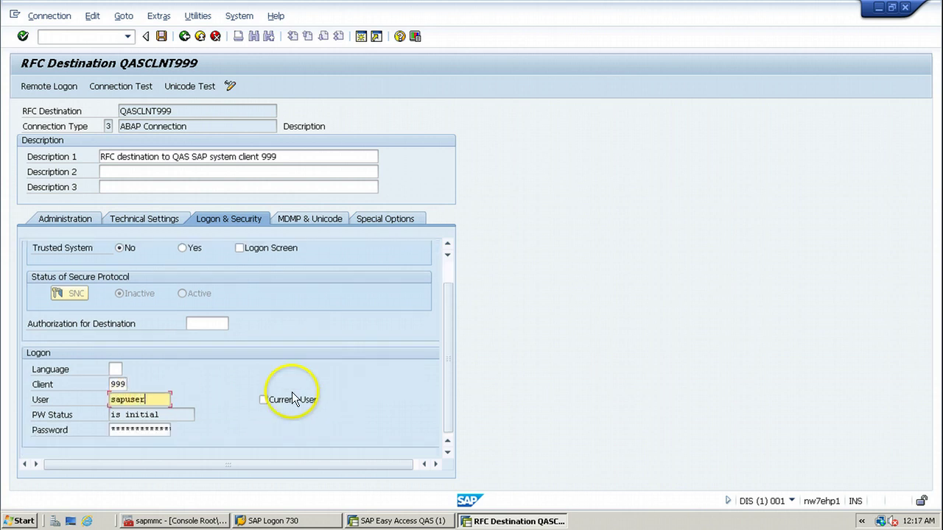
left_click(110, 430)
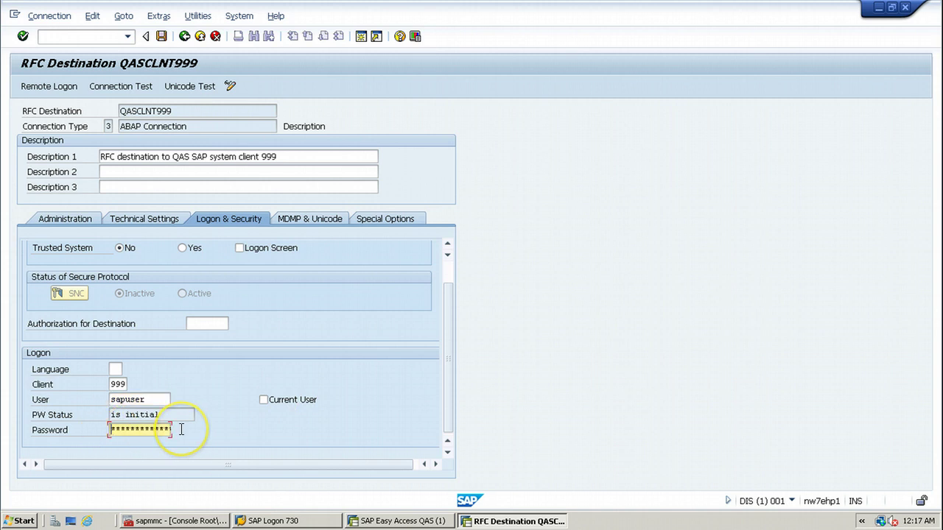
type("*******")
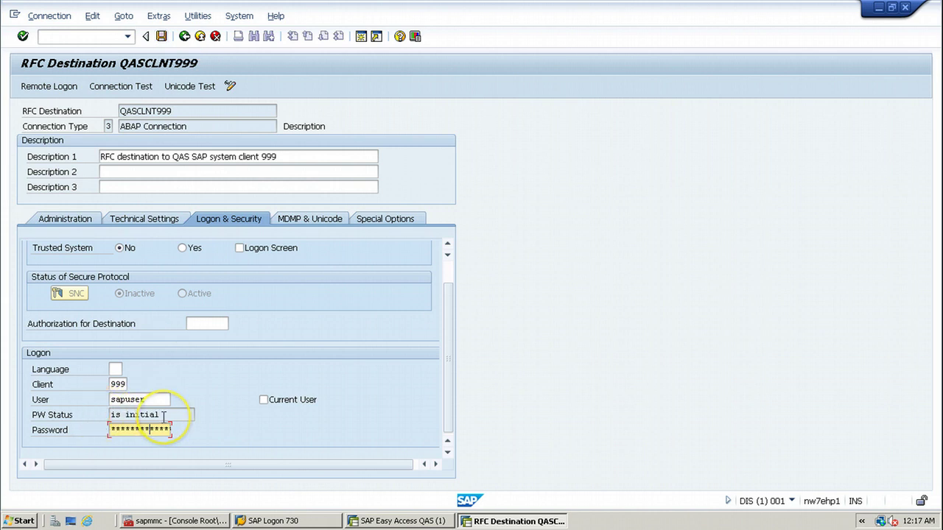
Save QASCLNT999 and acknowledge the remote logon information message.
left_click(162, 36)
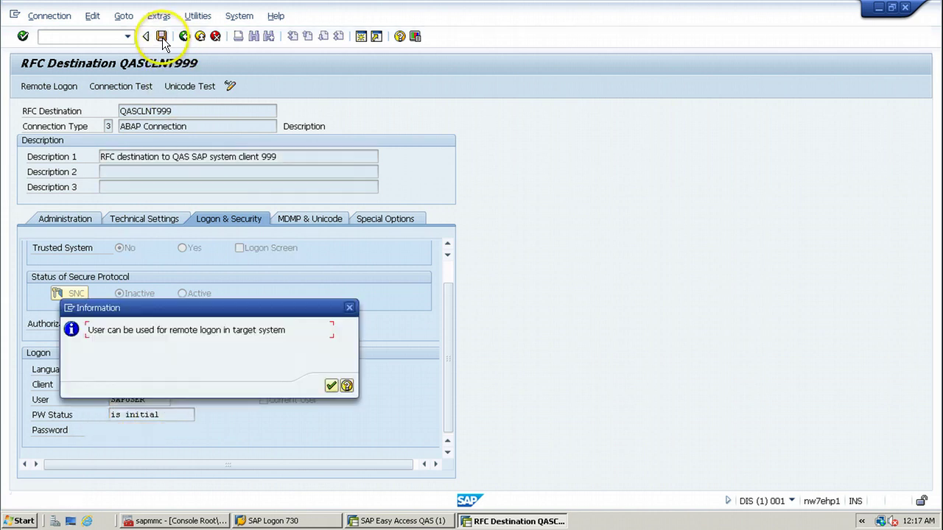
left_click(331, 389)
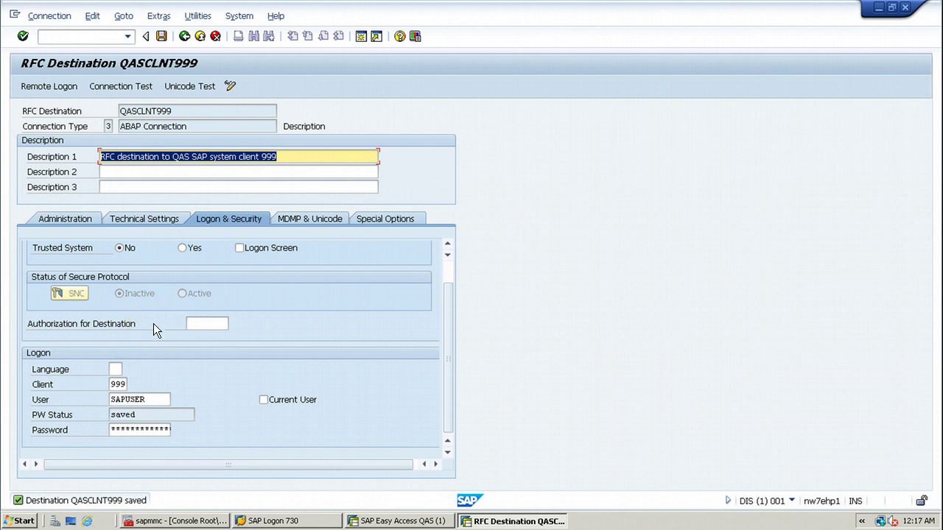
Run Utilities > Test > Authorization Test, confirming a 350 msec logon, then go back.
left_click(197, 16)
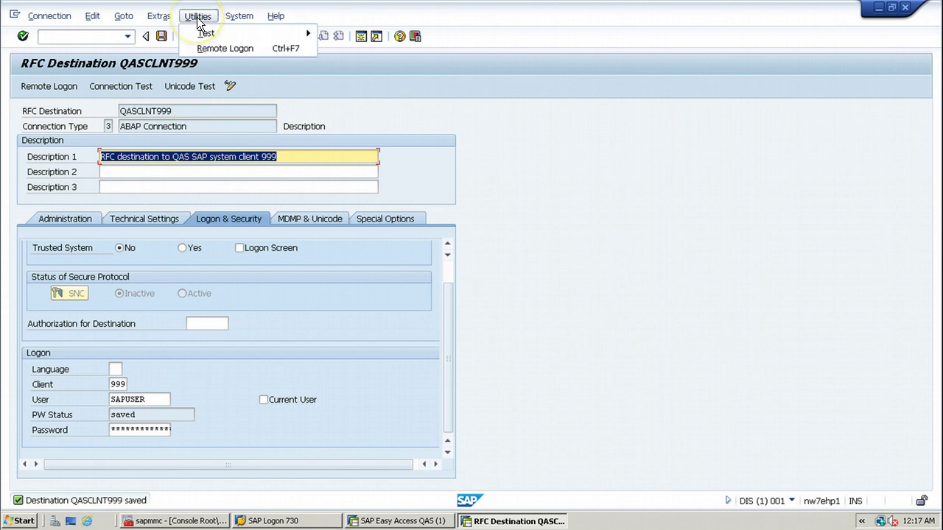
mouse_move(207, 33)
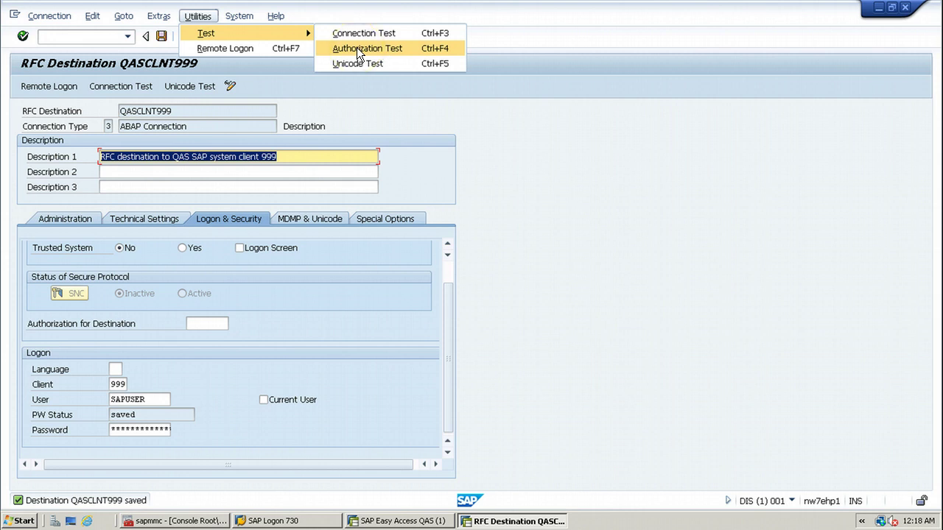
left_click(356, 47)
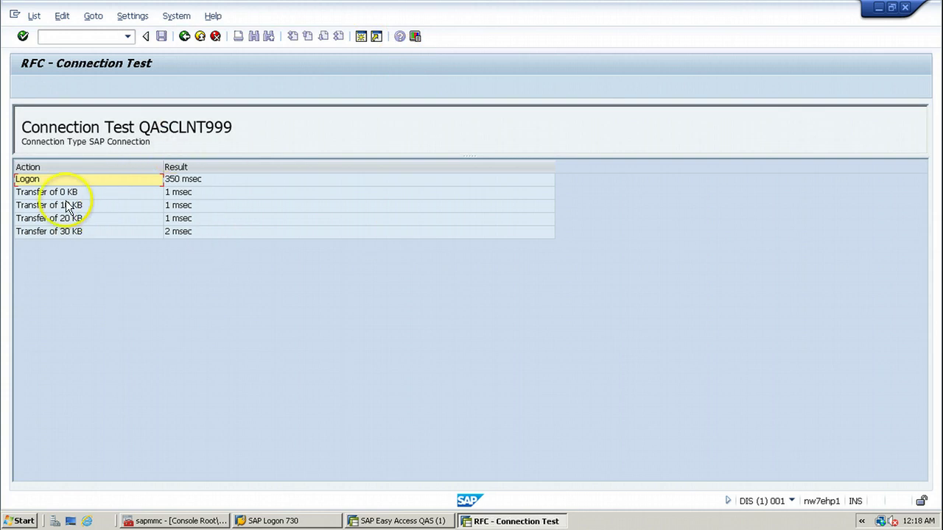
left_click(184, 36)
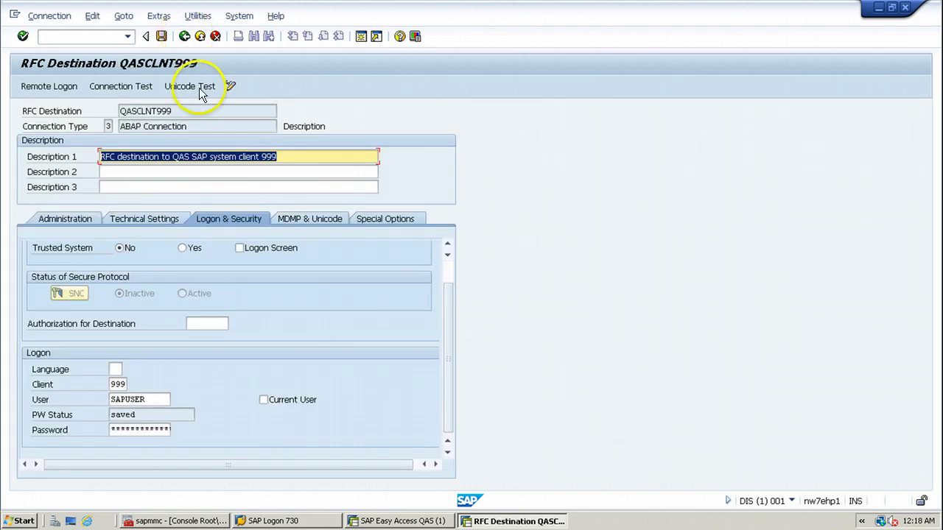
Append 1 to the logon user and re-save, acknowledging the logon and password-initialized notices.
left_click(153, 399)
type("1")
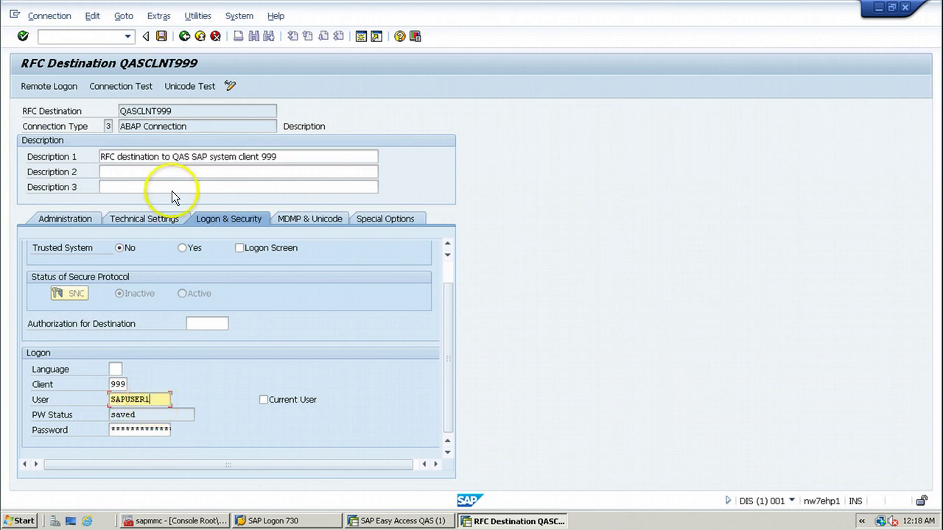
left_click(164, 38)
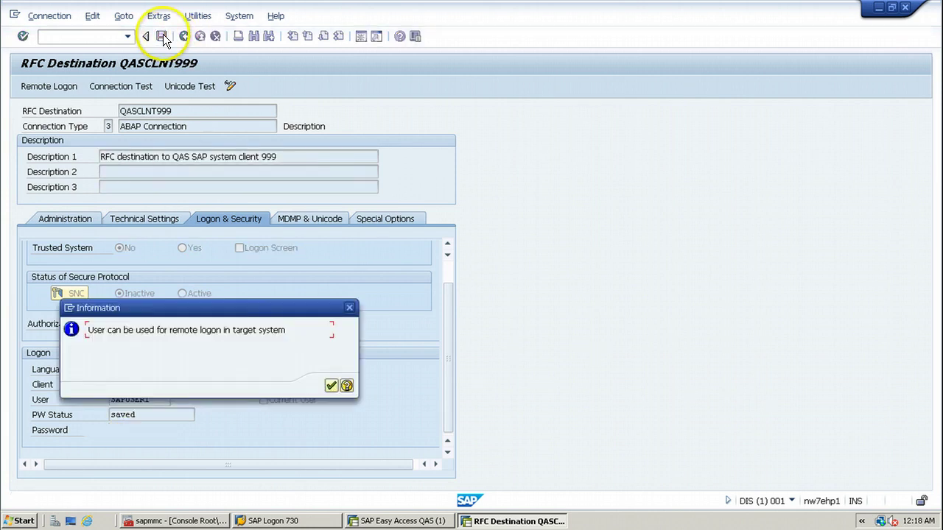
left_click(331, 386)
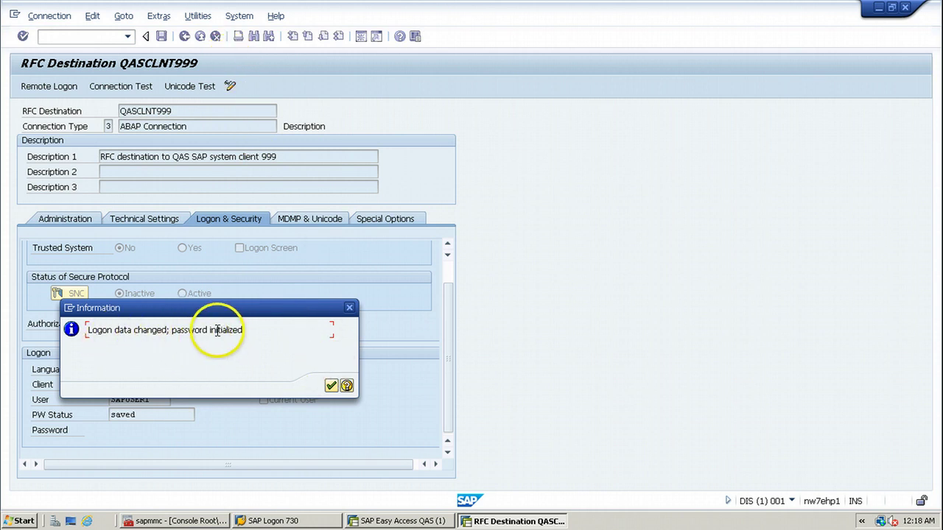
left_click(330, 387)
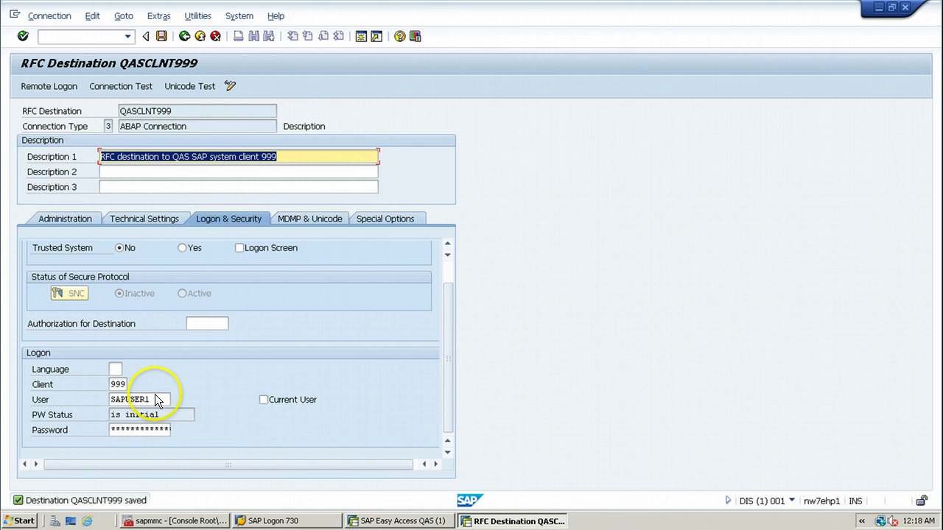
left_click(163, 37)
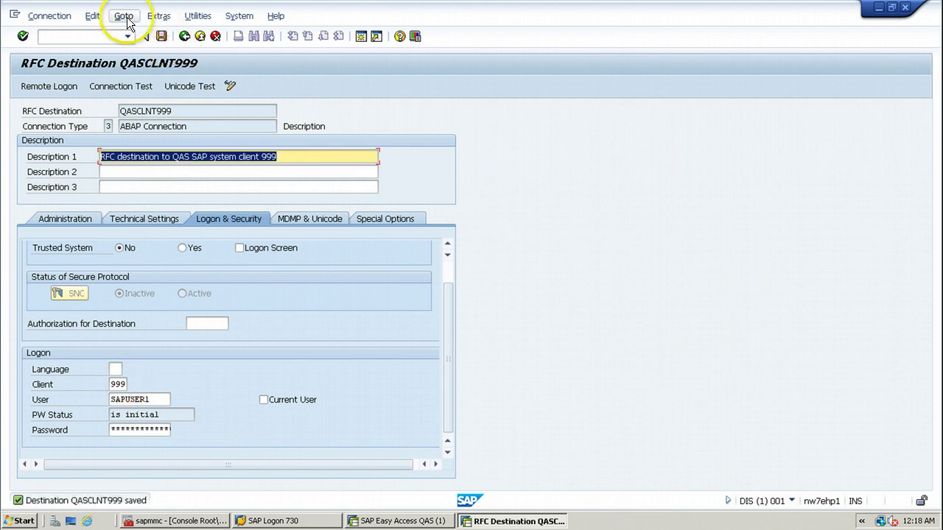
Run the destination logon test, which now fails with incorrect name or password.
left_click(199, 17)
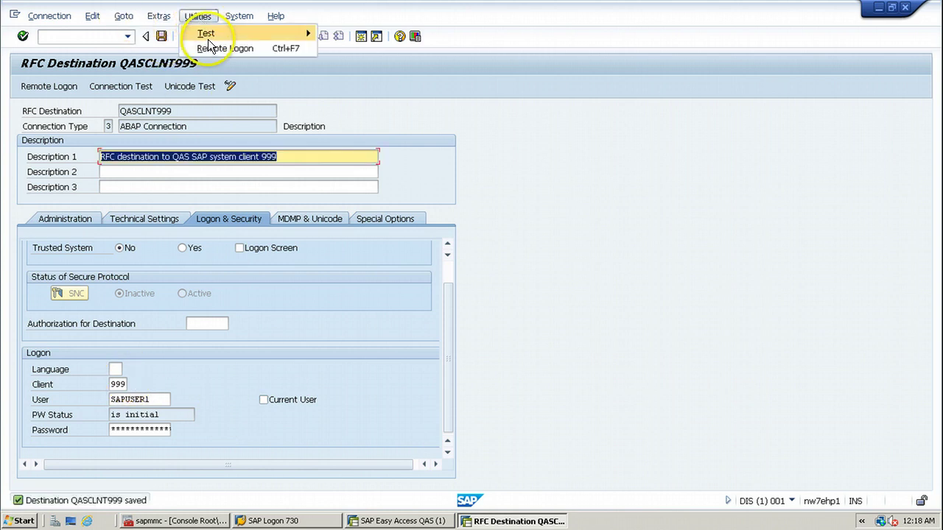
left_click(210, 35)
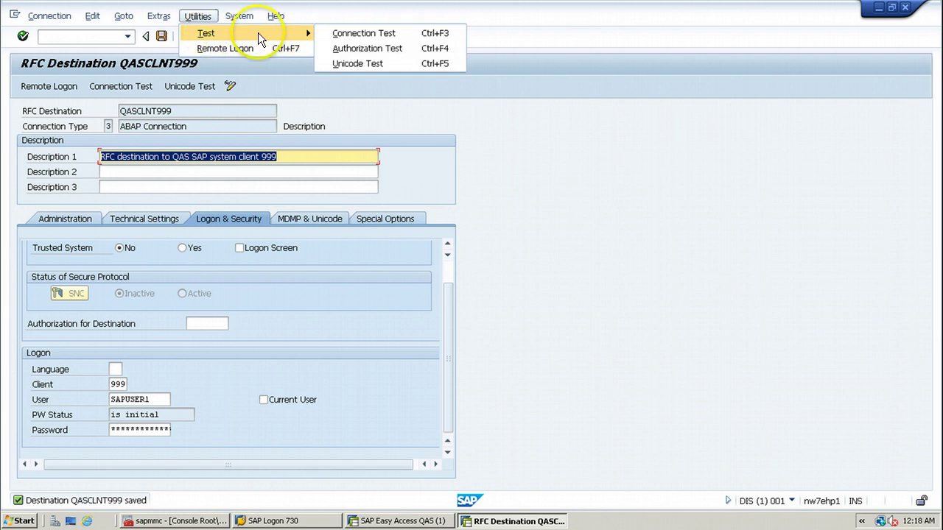
left_click(361, 33)
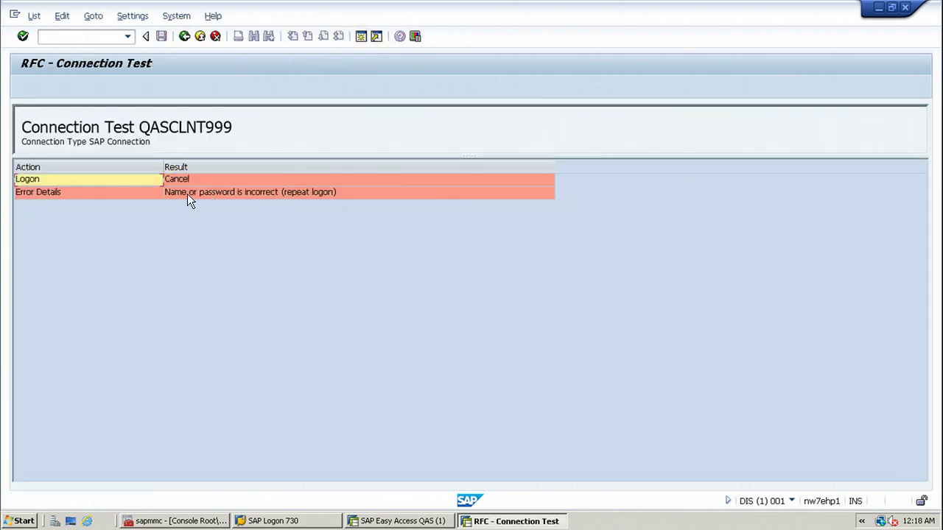
Drop the trailing 1 from the logon user, re-enter the logon password, and save QASCLNT999.
left_click(184, 36)
left_click(157, 396)
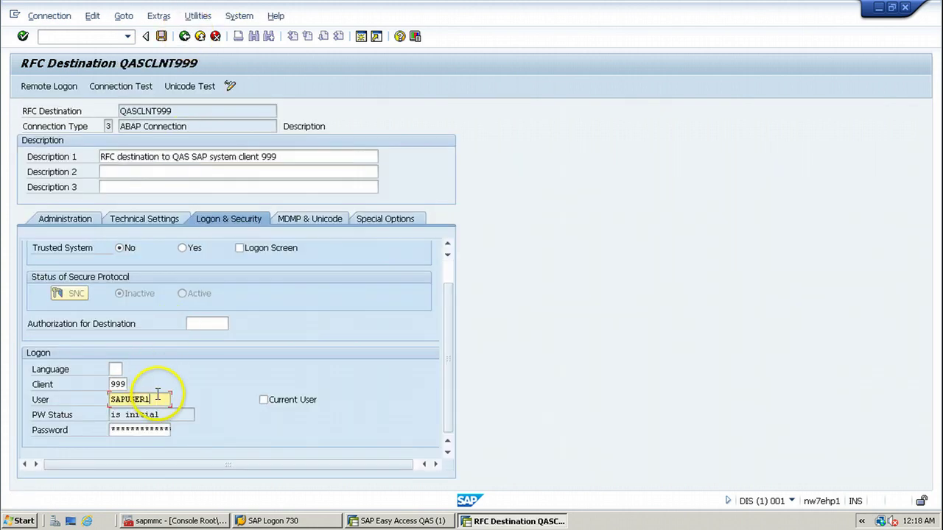
key("BackSpace")
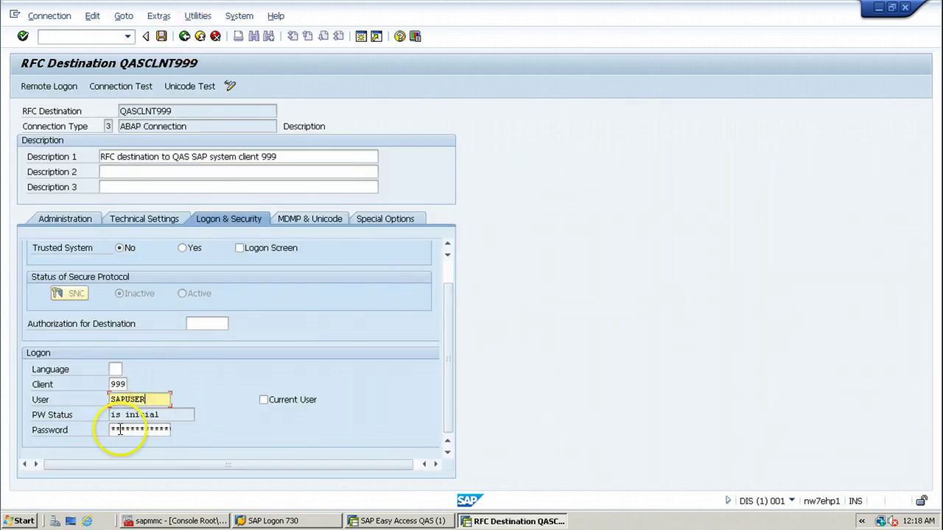
left_click(158, 430)
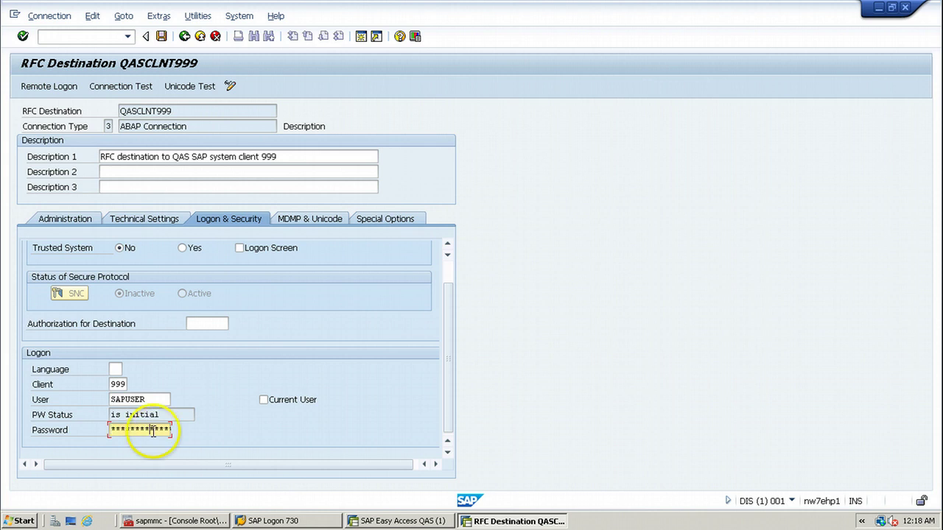
left_click(162, 36)
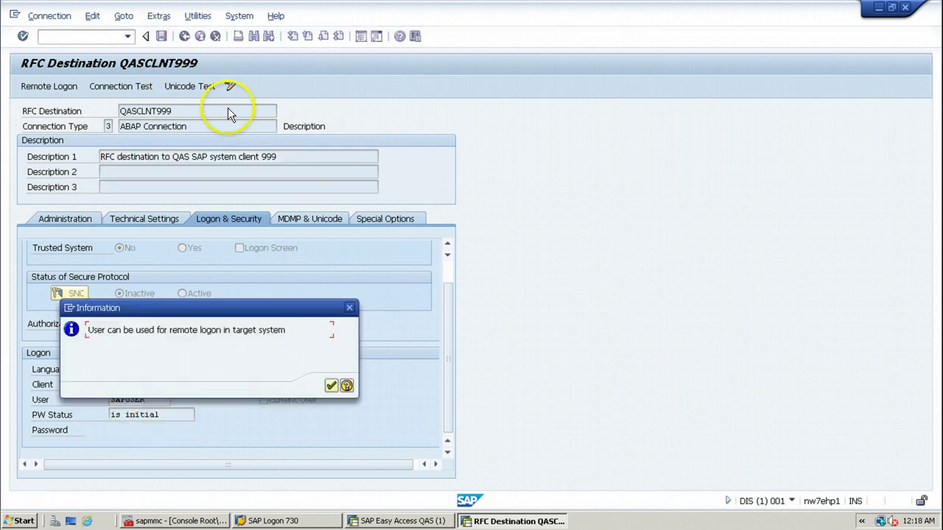
left_click(331, 385)
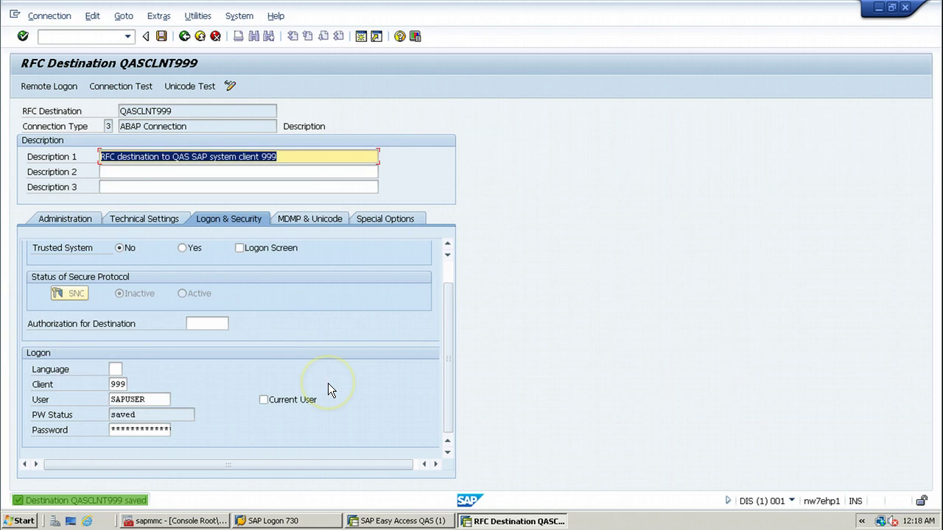
Run Utilities > Test > Authorization Test on QASCLNT999, then minimize the remote desktop session.
left_click(203, 17)
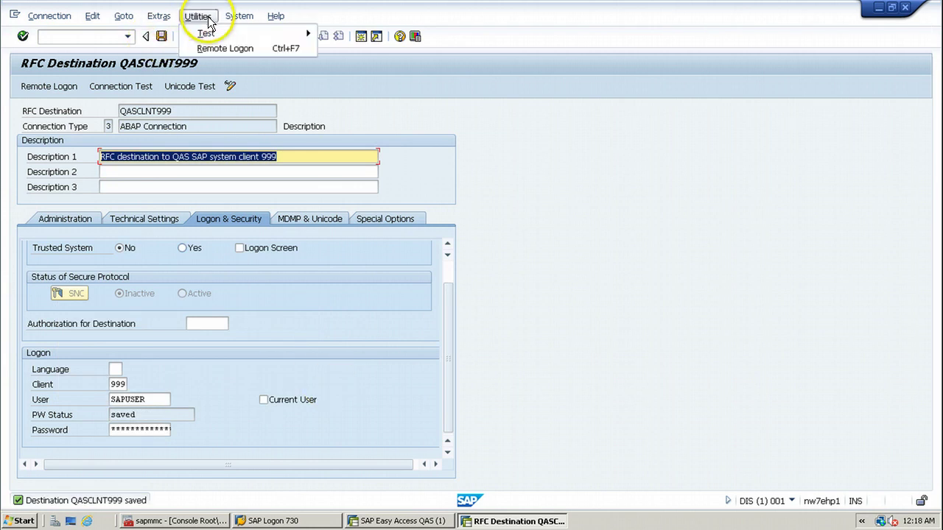
mouse_move(211, 34)
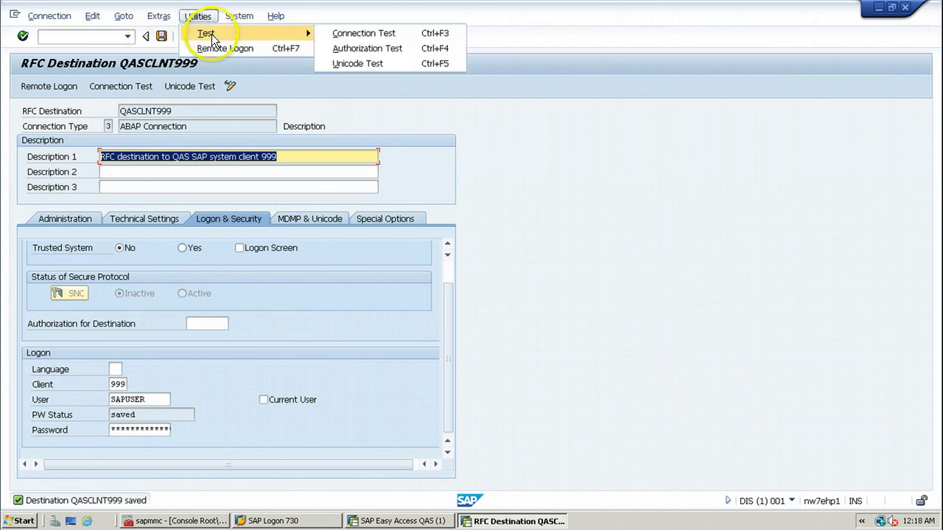
left_click(365, 34)
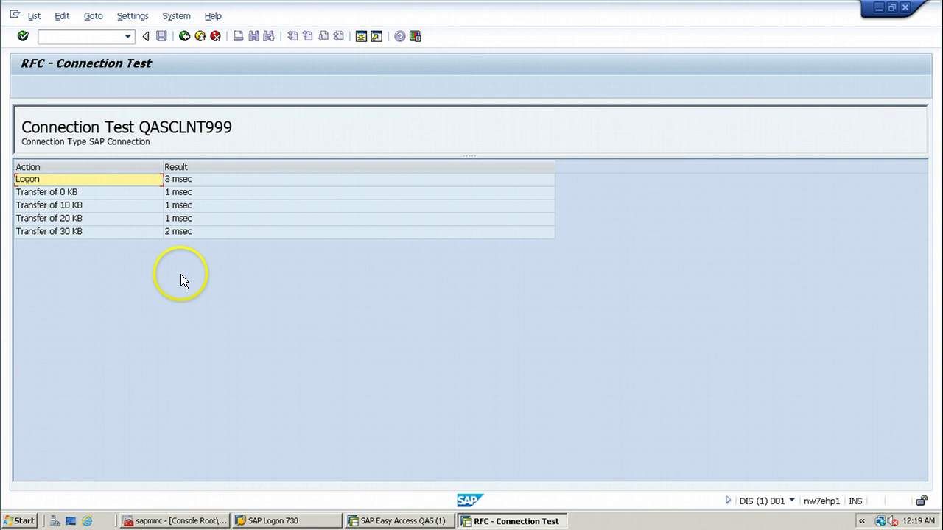
left_click(185, 36)
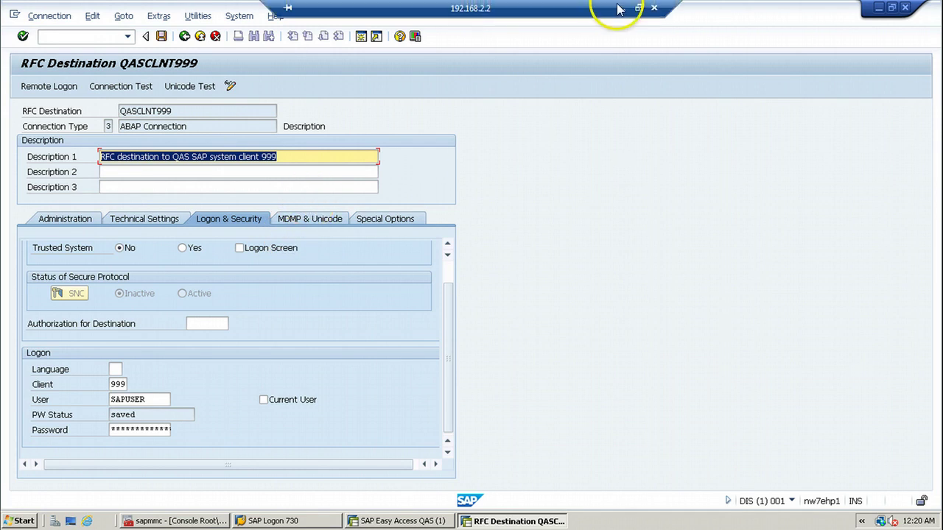
left_click(619, 7)
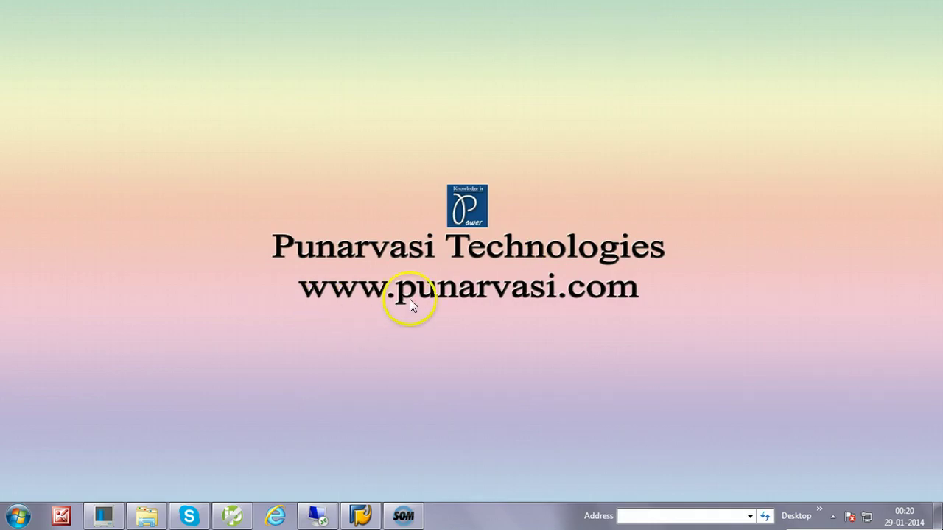